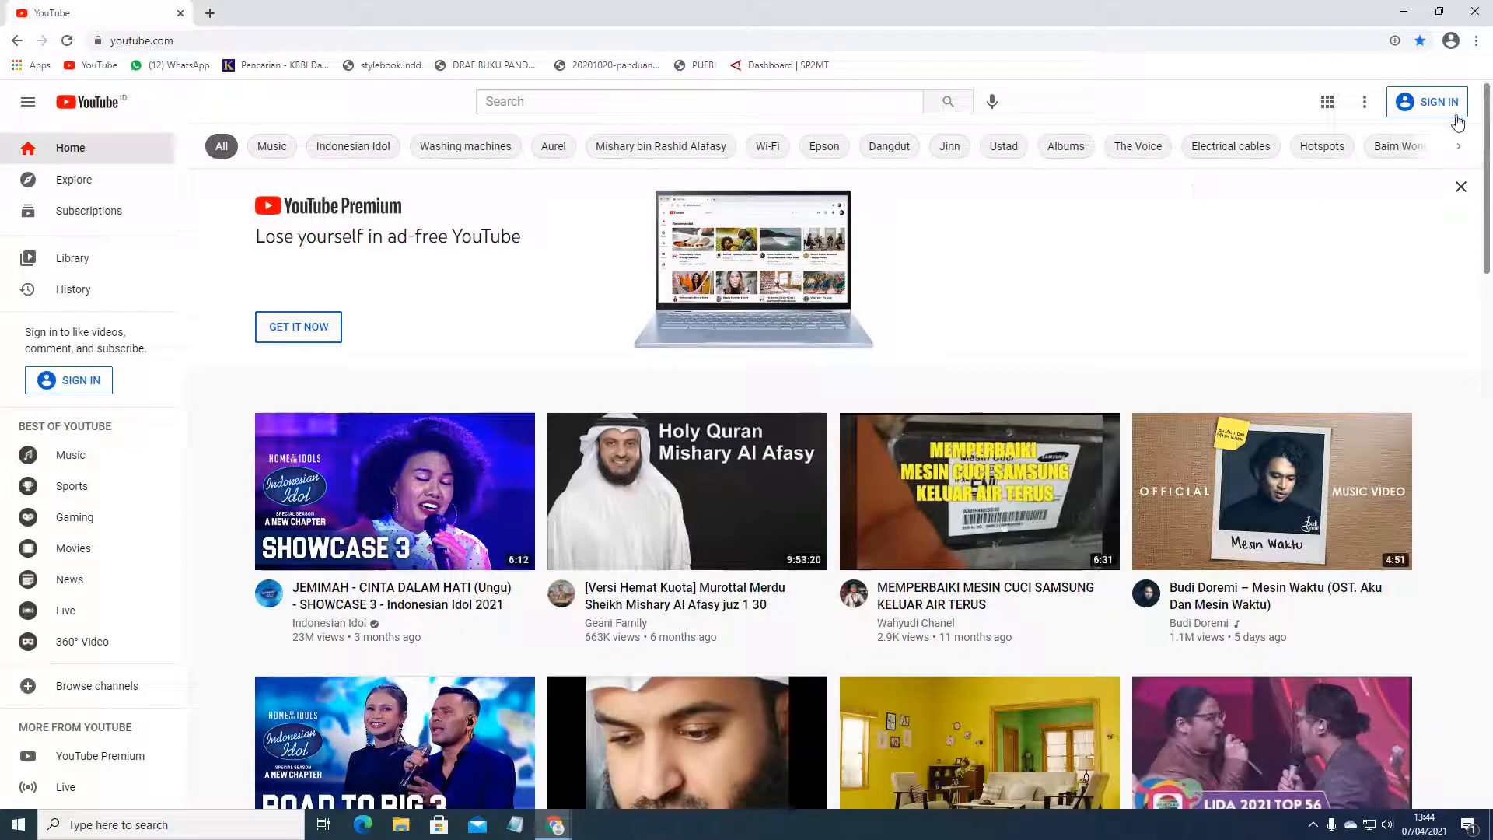
# Step: Sign in to YouTube with the channel's Google account by entering the account password
pyautogui.click(1448, 107)
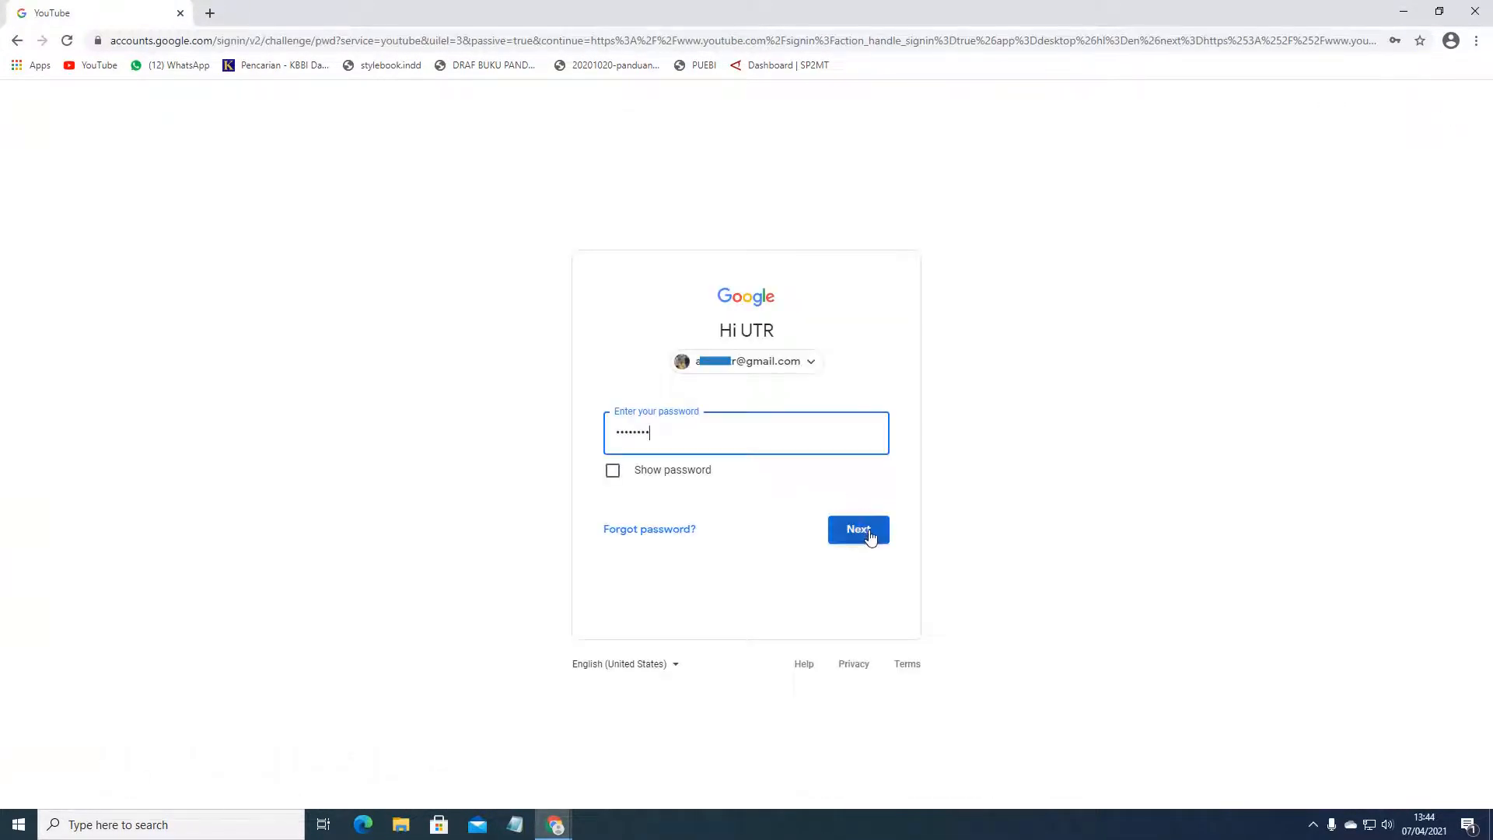
pyautogui.click(866, 532)
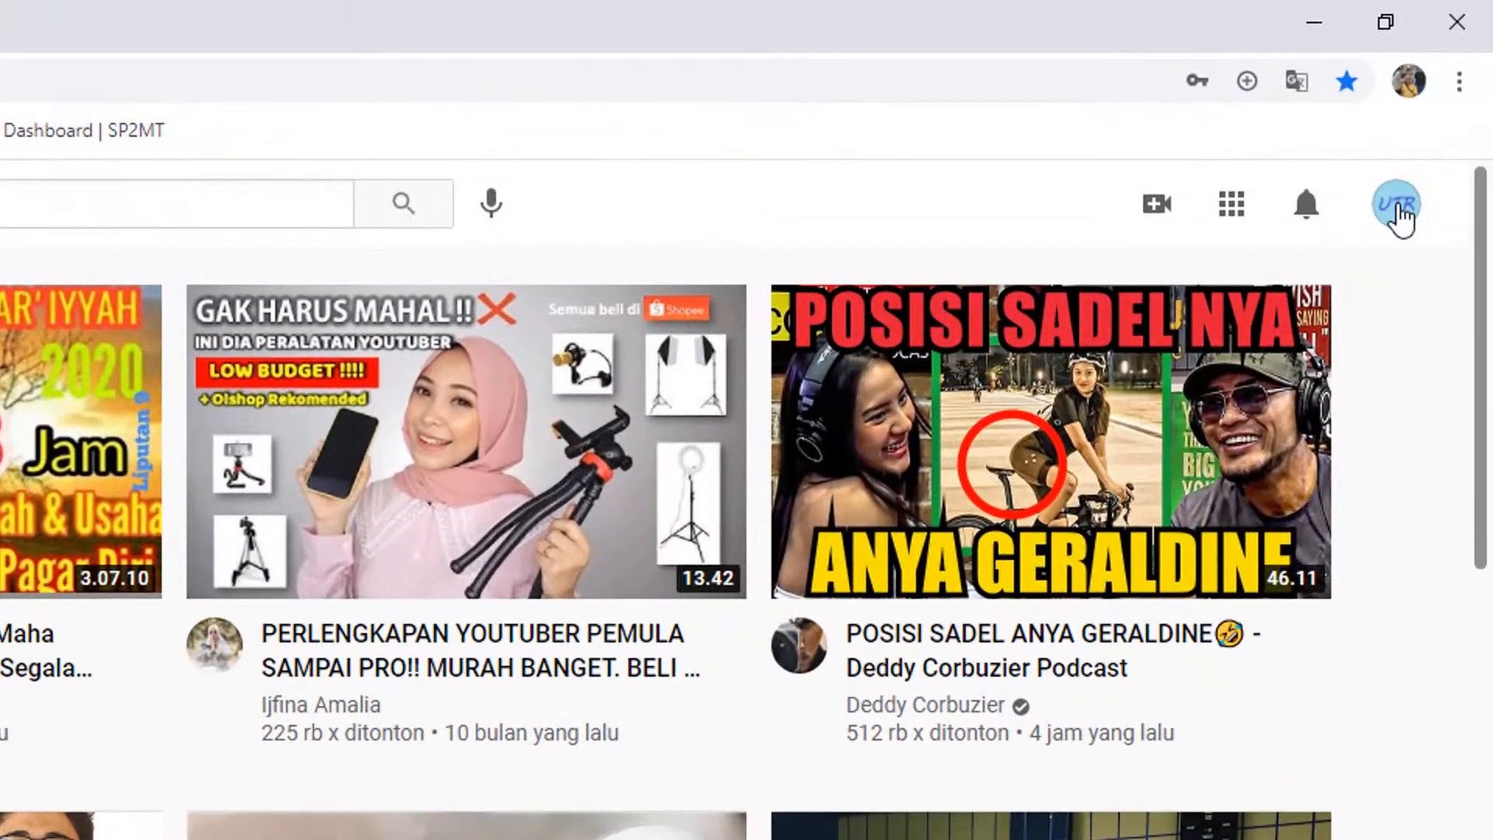
# Step: Open the channel's monetization page in YouTube Studio and begin the YouTube Partner Program application
pyautogui.click(1396, 206)
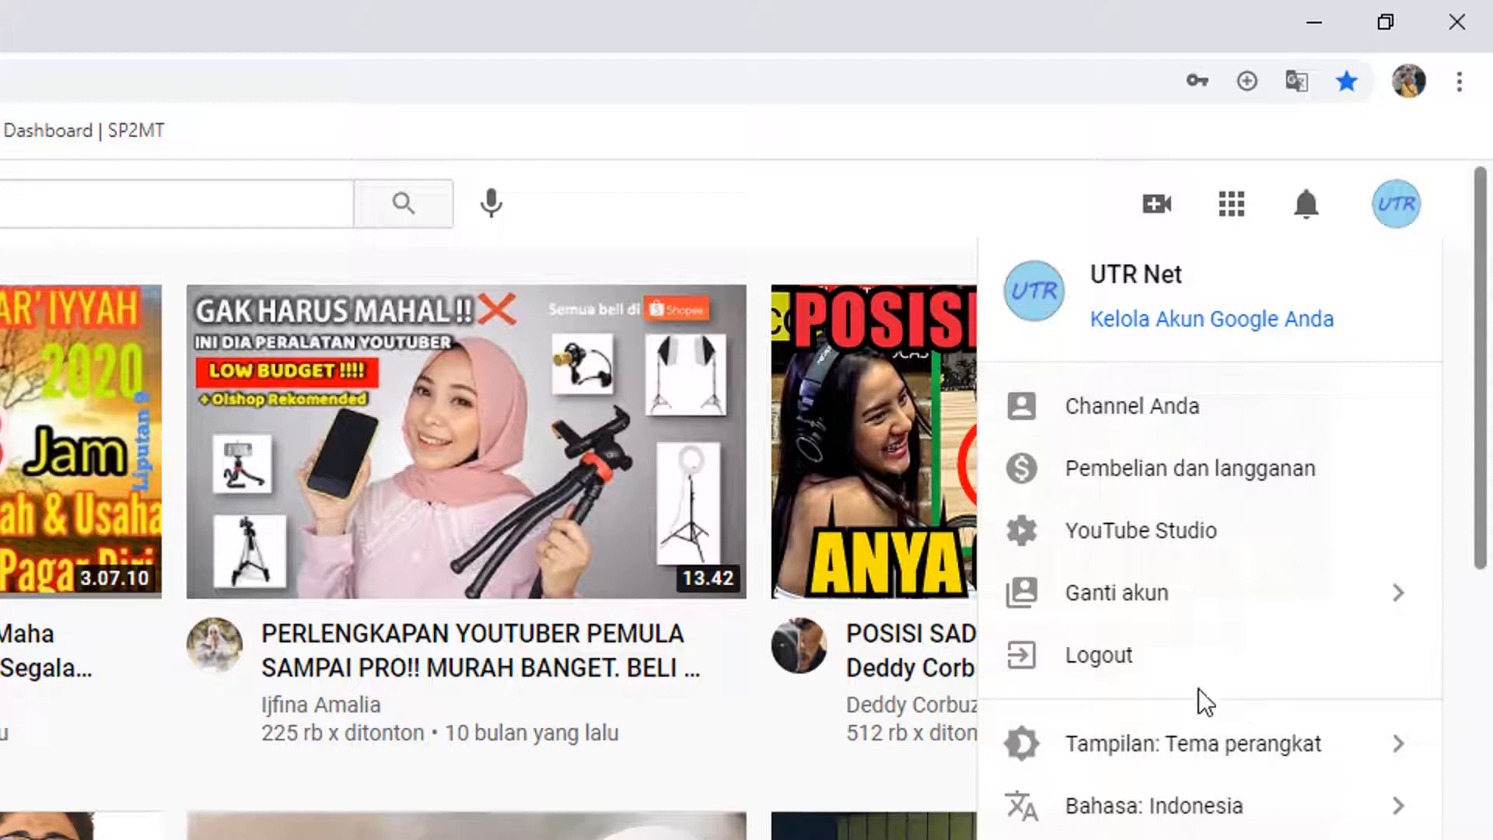
pyautogui.click(1195, 536)
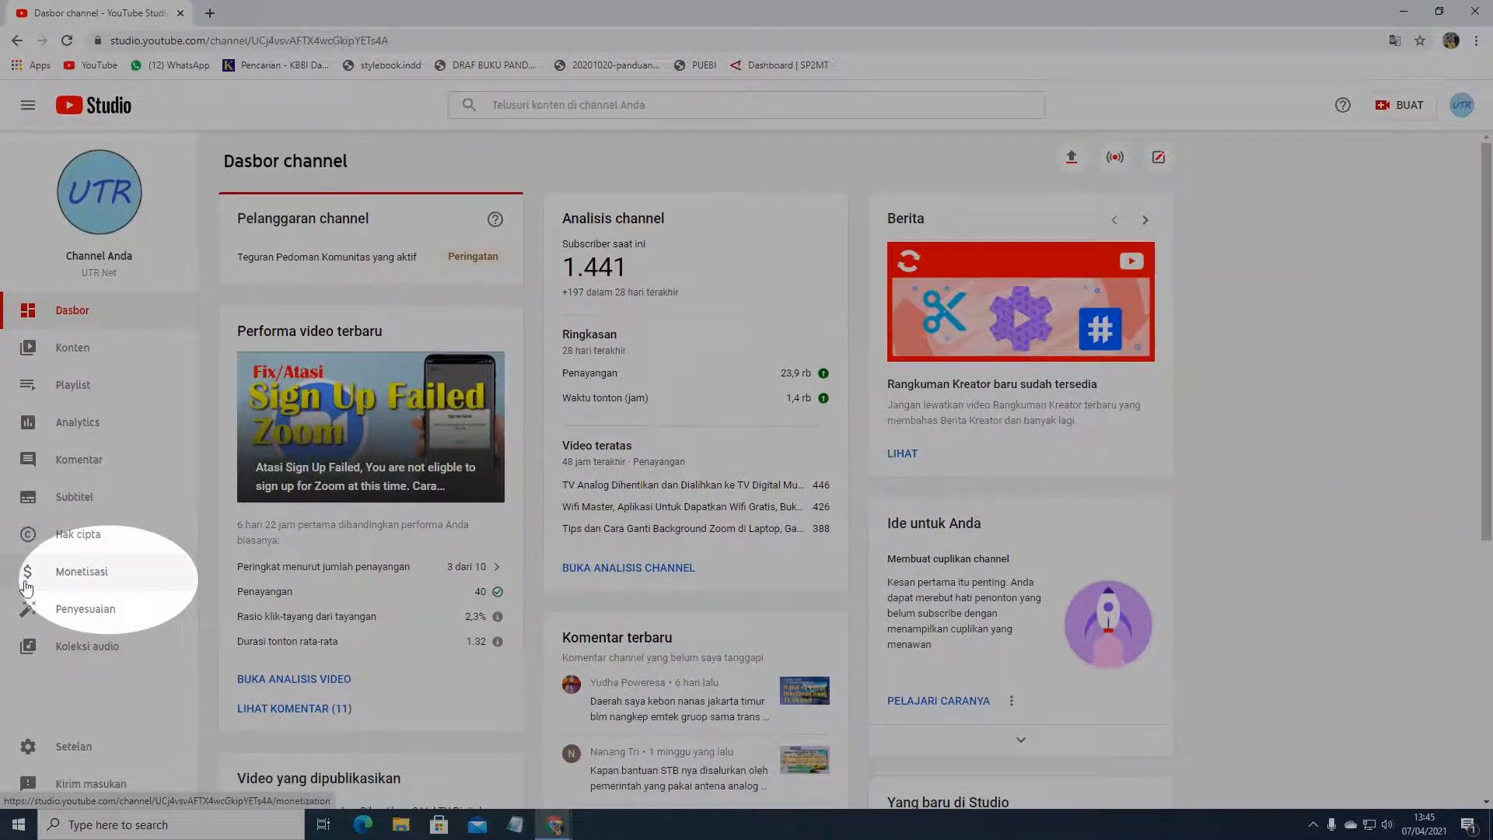
pyautogui.click(97, 572)
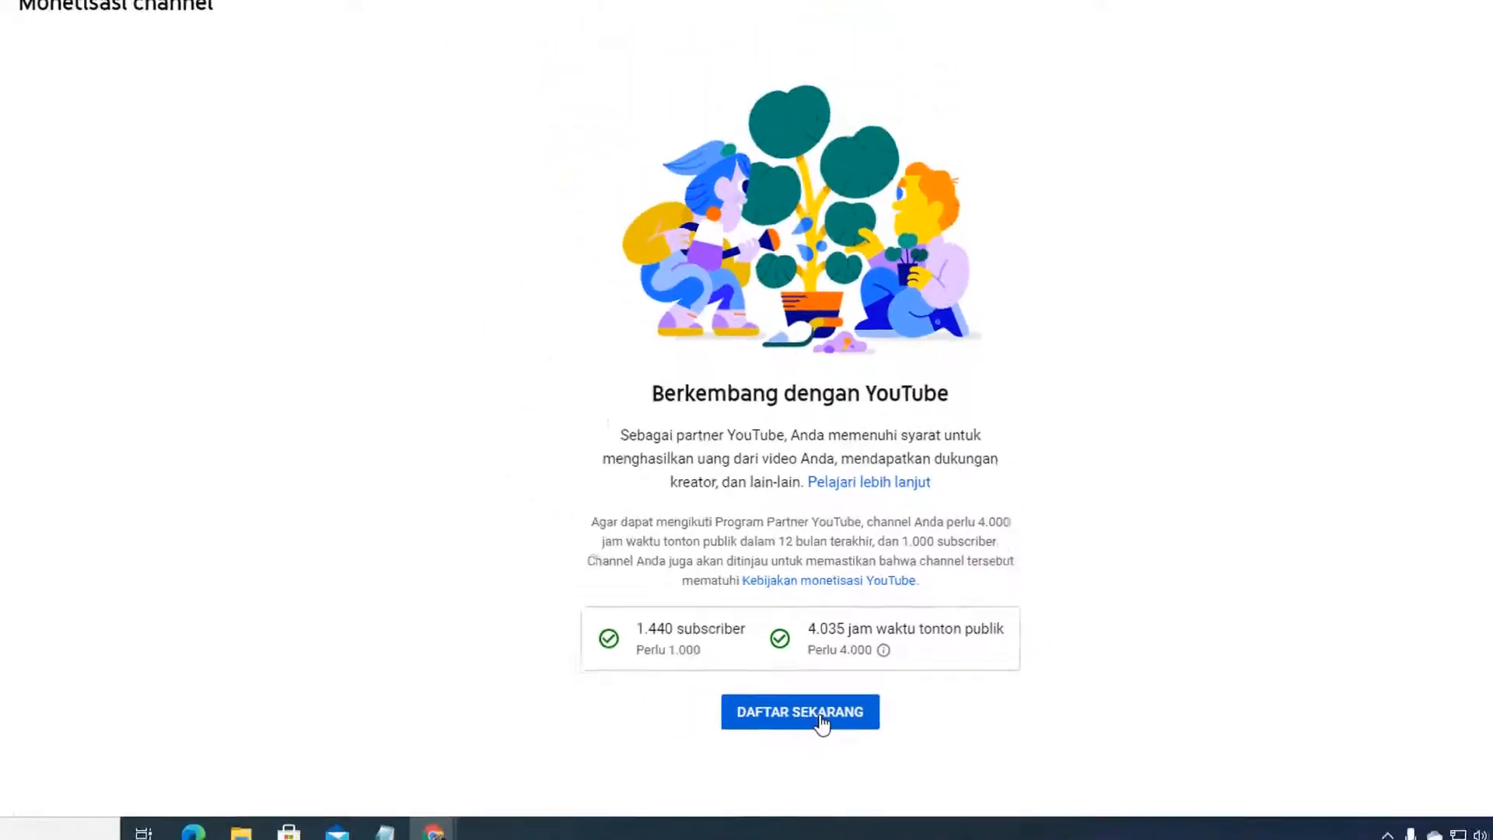
pyautogui.click(822, 724)
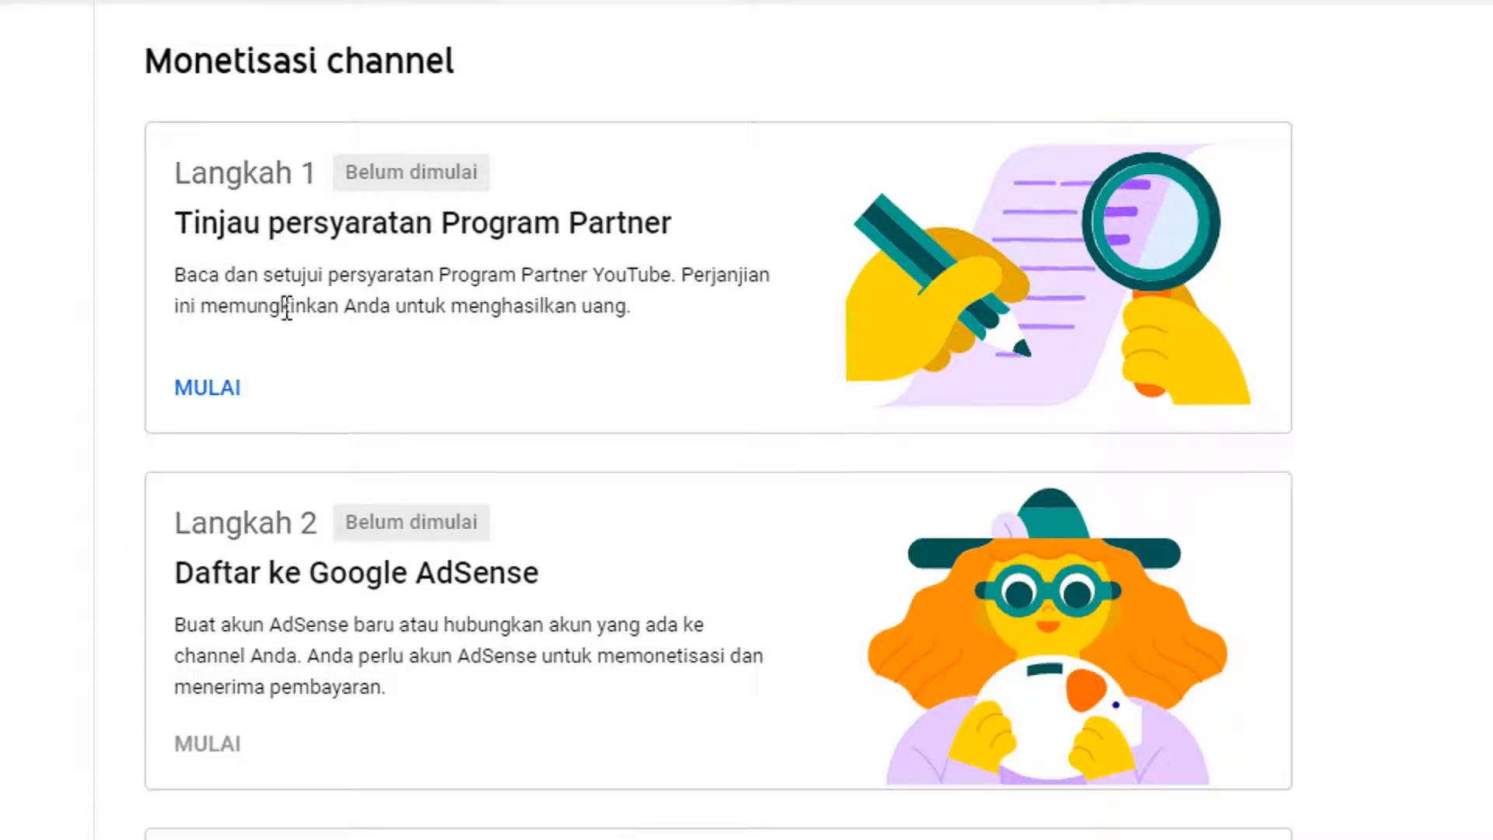
# Step: Review and accept the YouTube Partner Program terms in Langkah 1, keeping the email updates option enabled
pyautogui.click(206, 387)
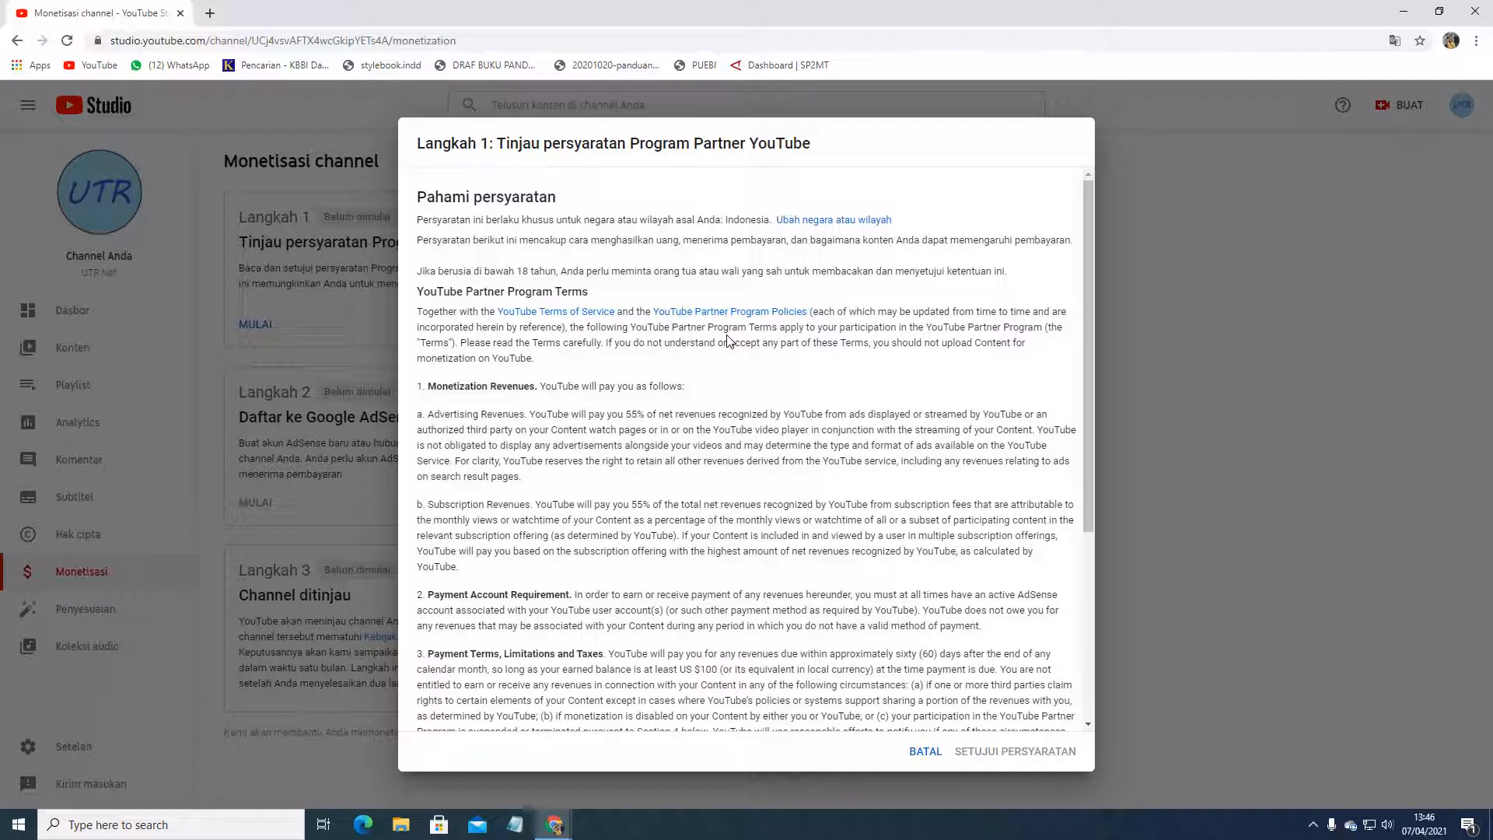
pyautogui.scroll(-4, 537, 179)
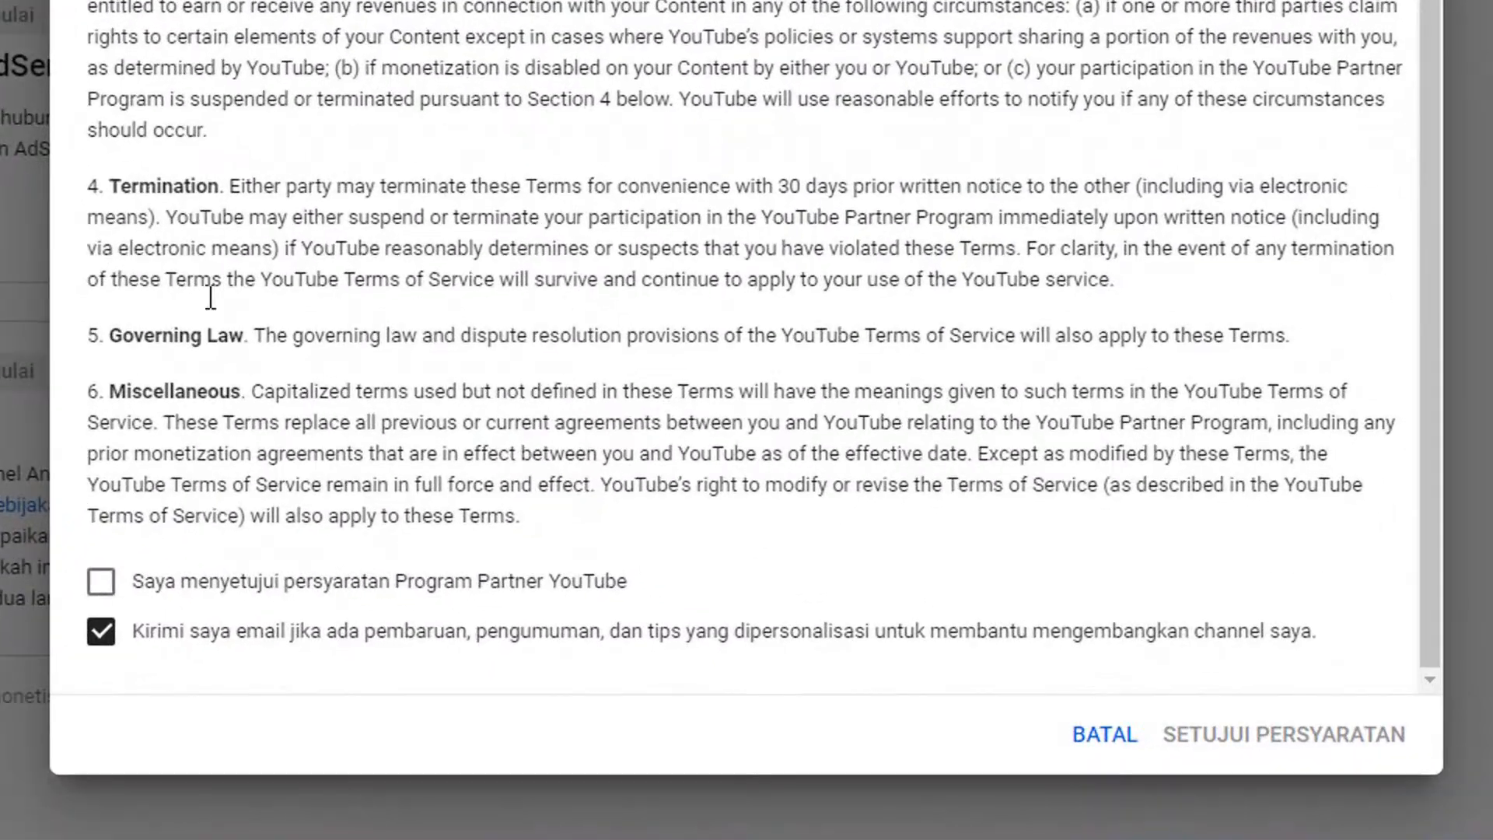
pyautogui.click(109, 591)
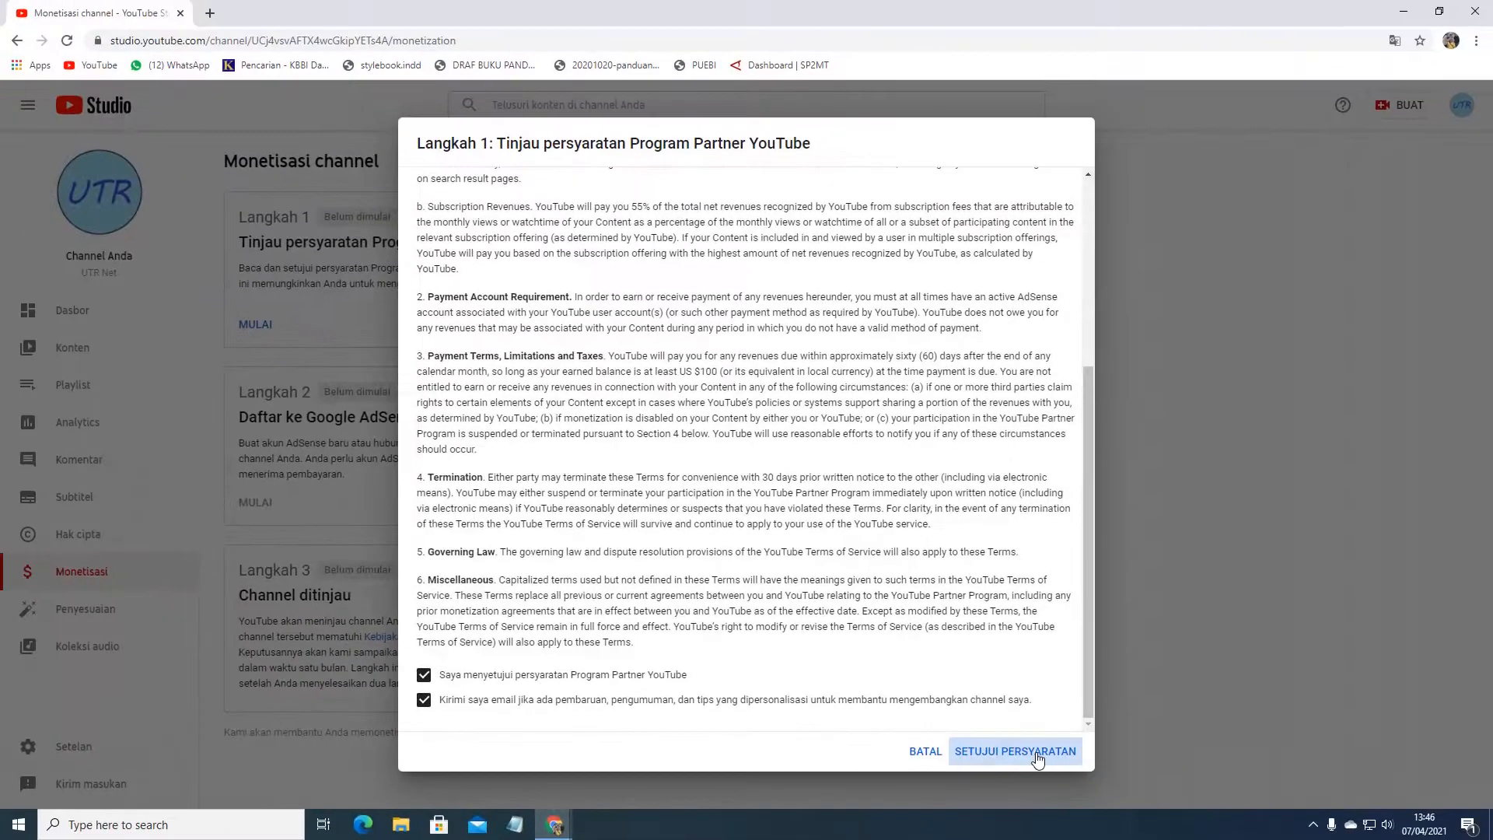
pyautogui.click(1327, 751)
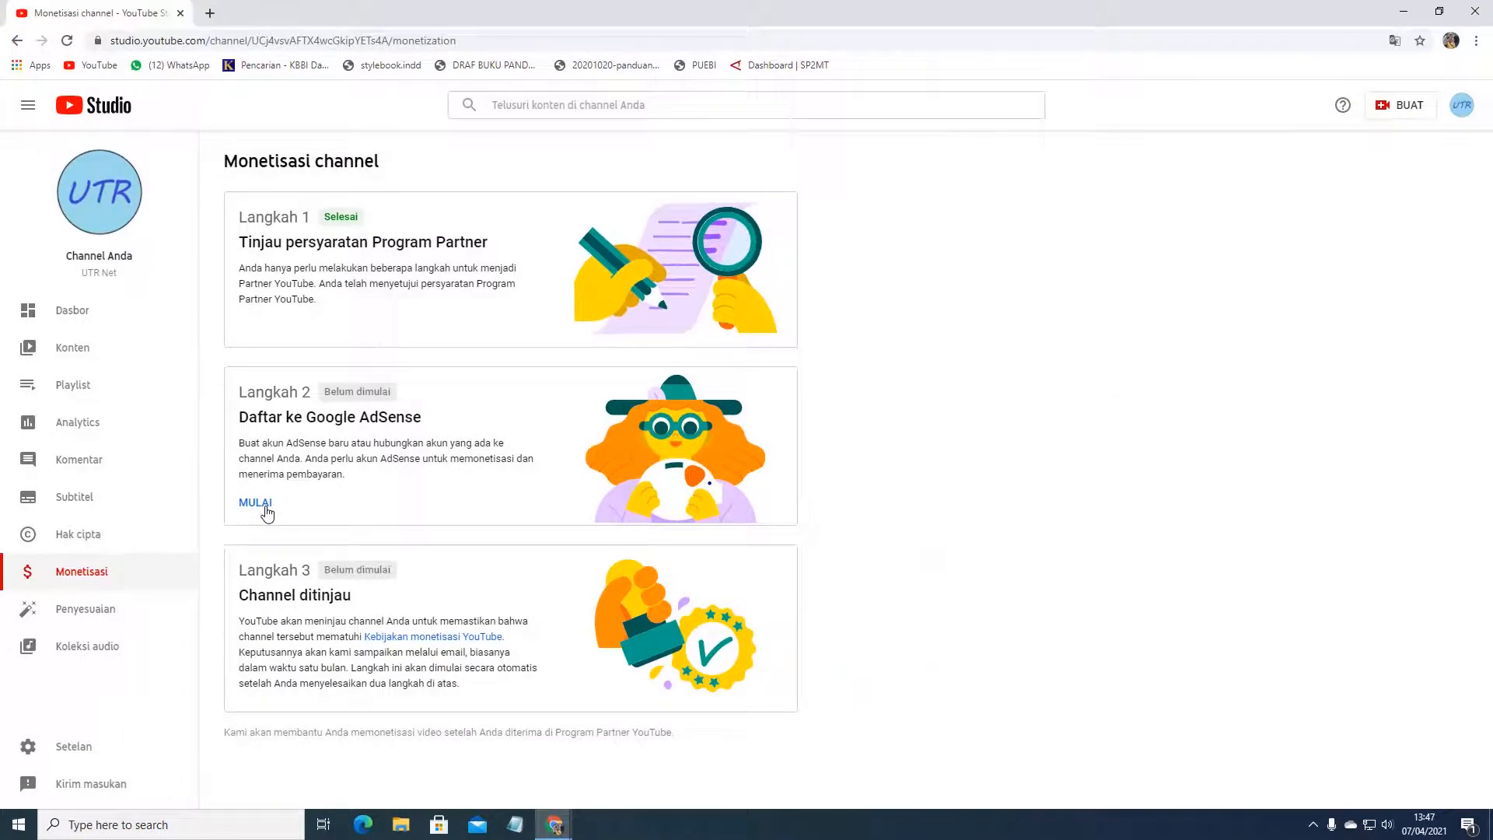
# Step: Start Langkah 2 with the answer "Tidak, saya tidak memiliki akun" and continue to AdSense using the UTR Channel Google account
pyautogui.click(257, 503)
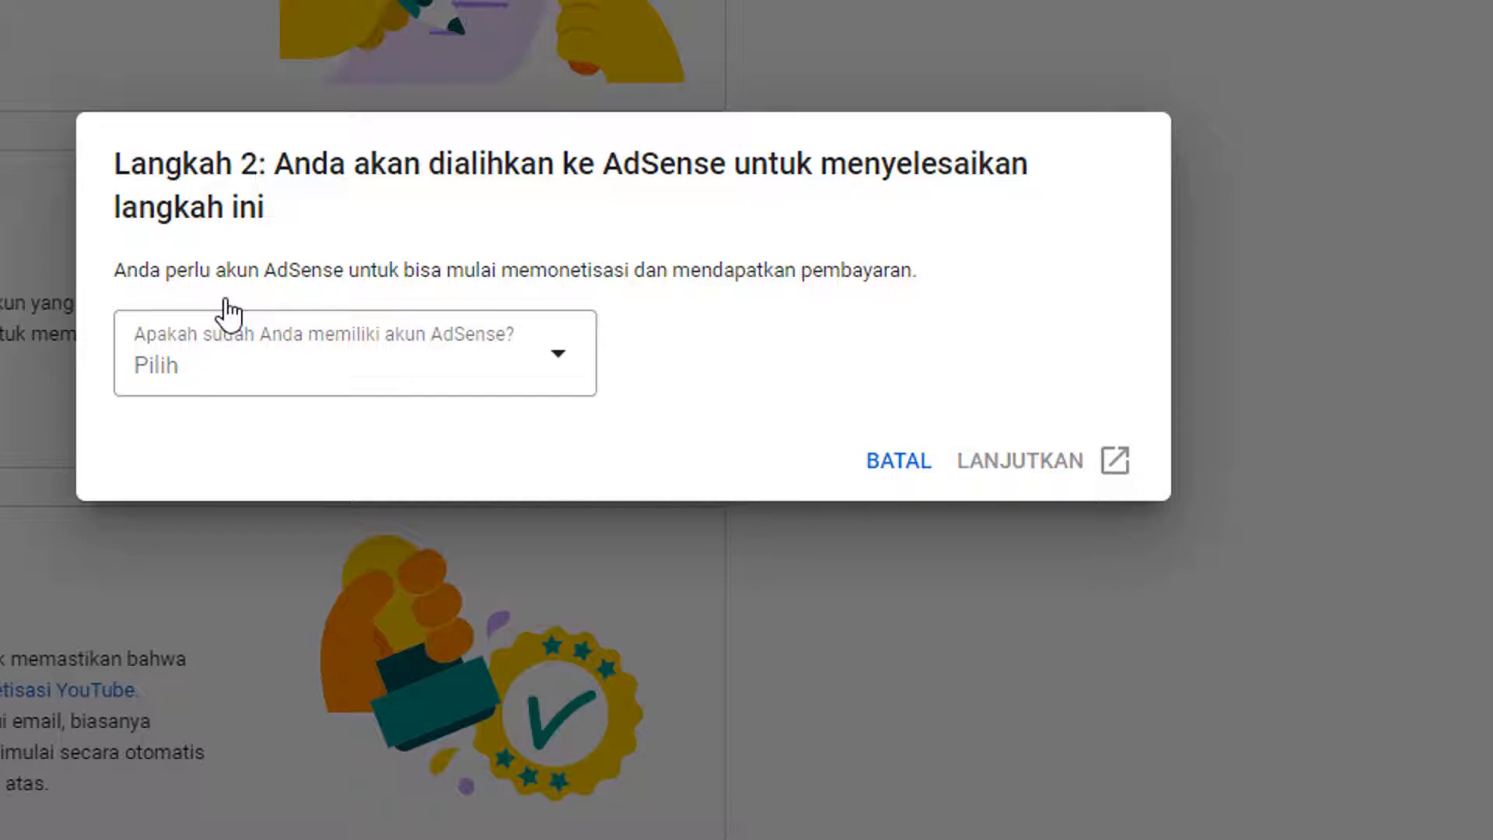
pyautogui.click(558, 364)
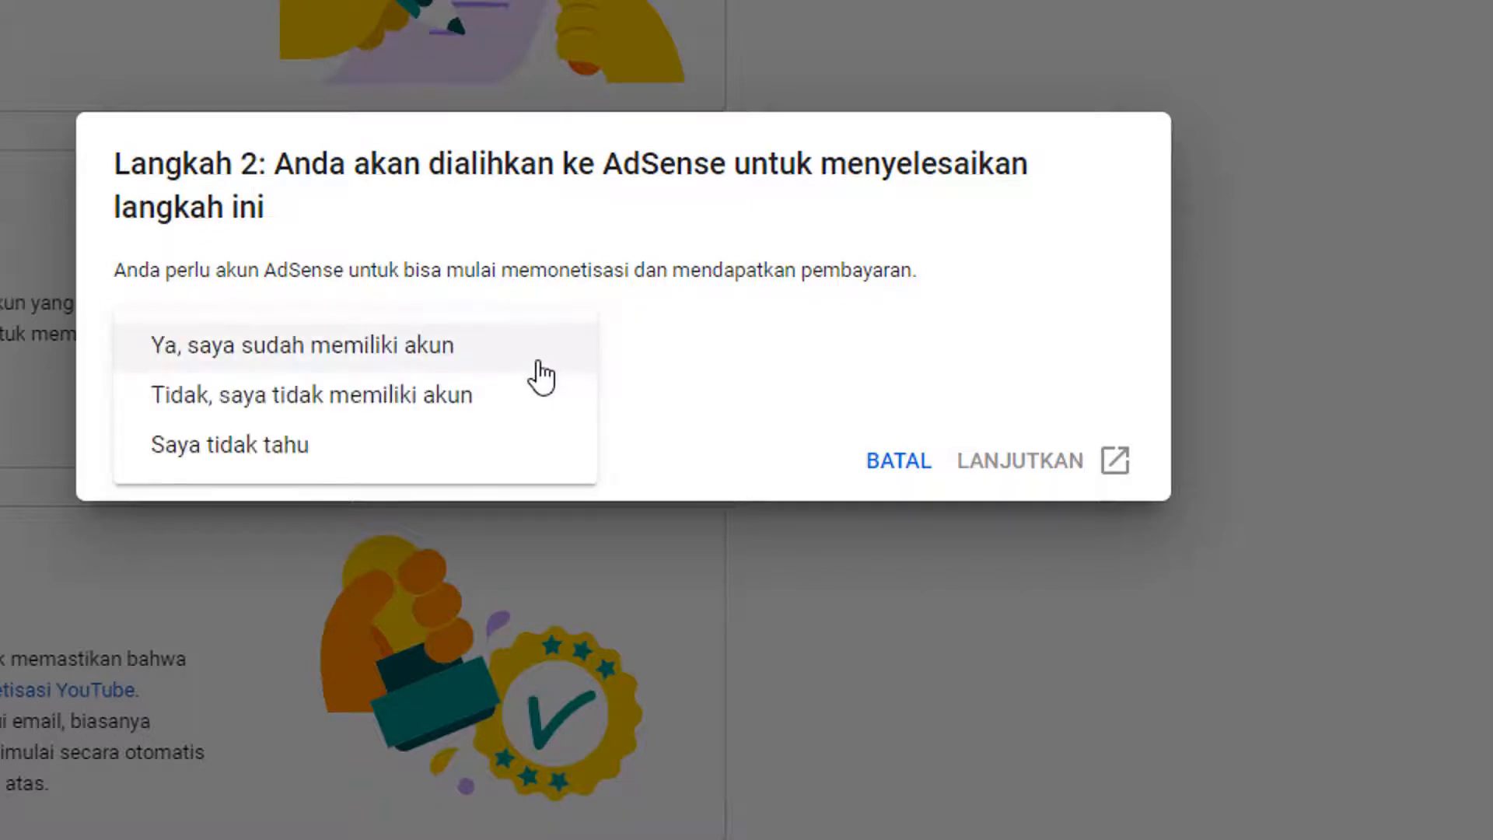
pyautogui.click(538, 363)
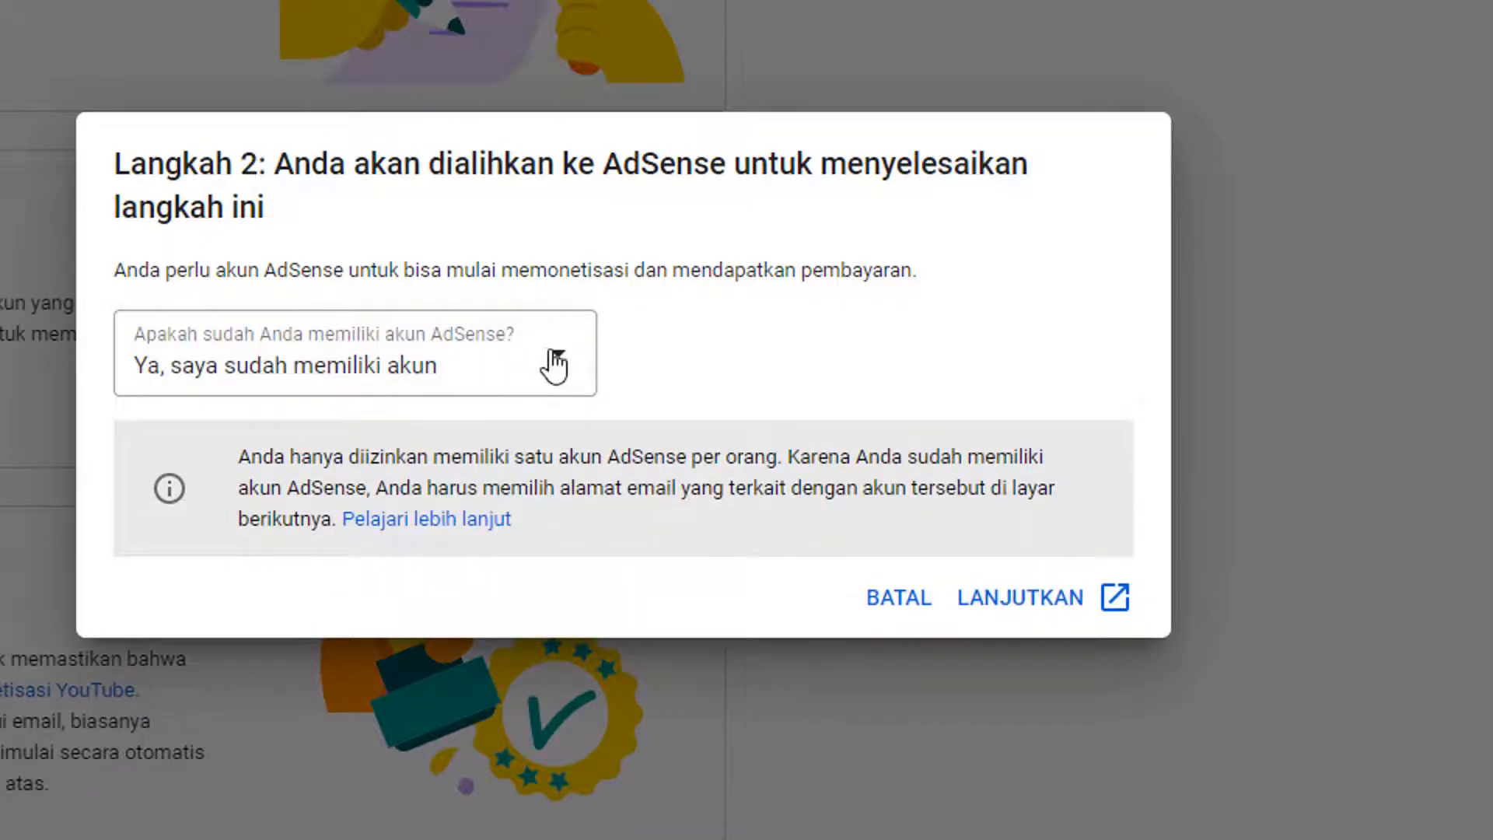
pyautogui.click(551, 364)
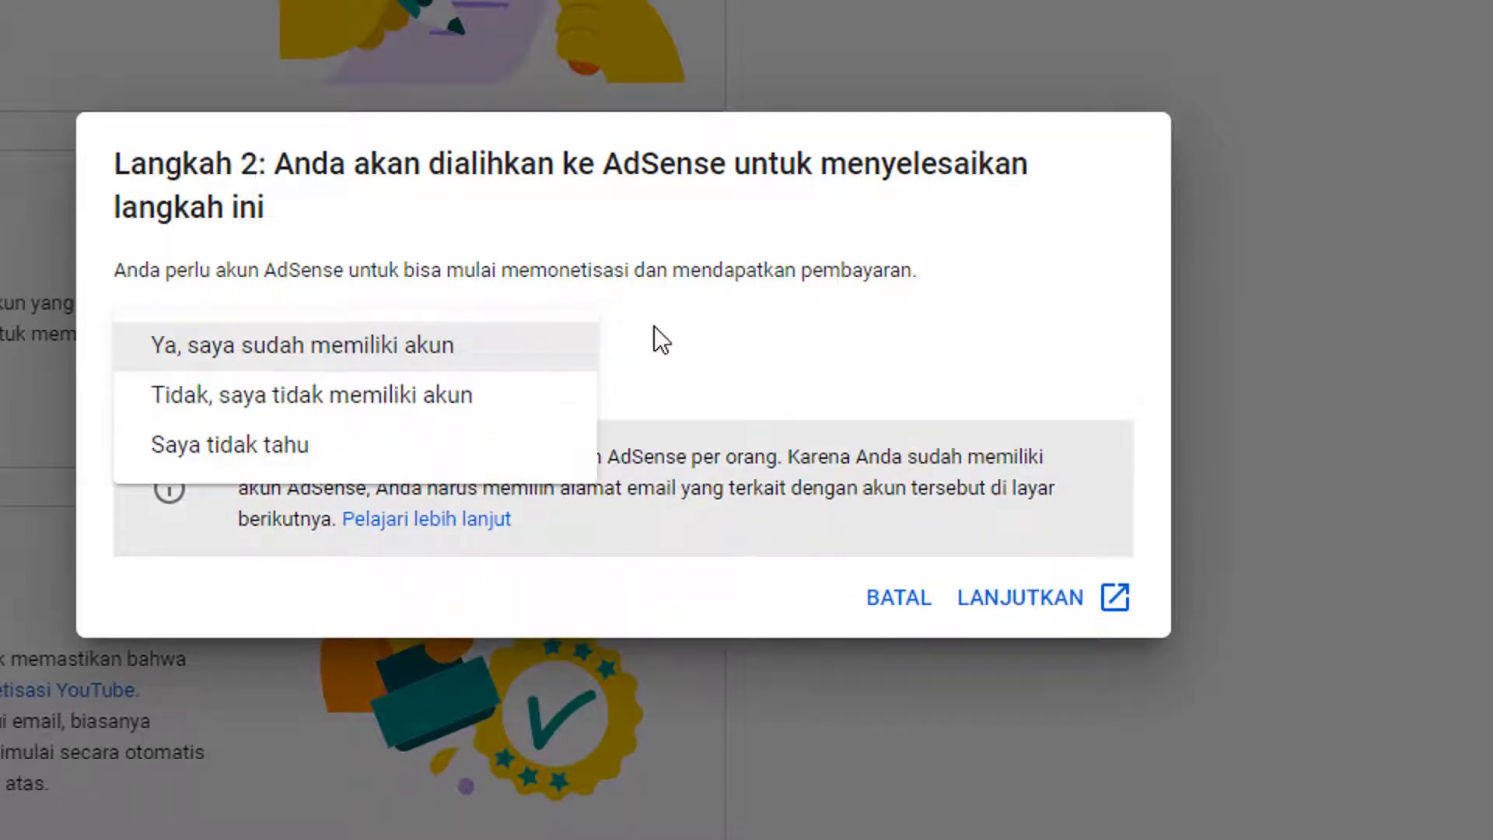
pyautogui.click(655, 325)
pyautogui.click(555, 372)
pyautogui.click(633, 393)
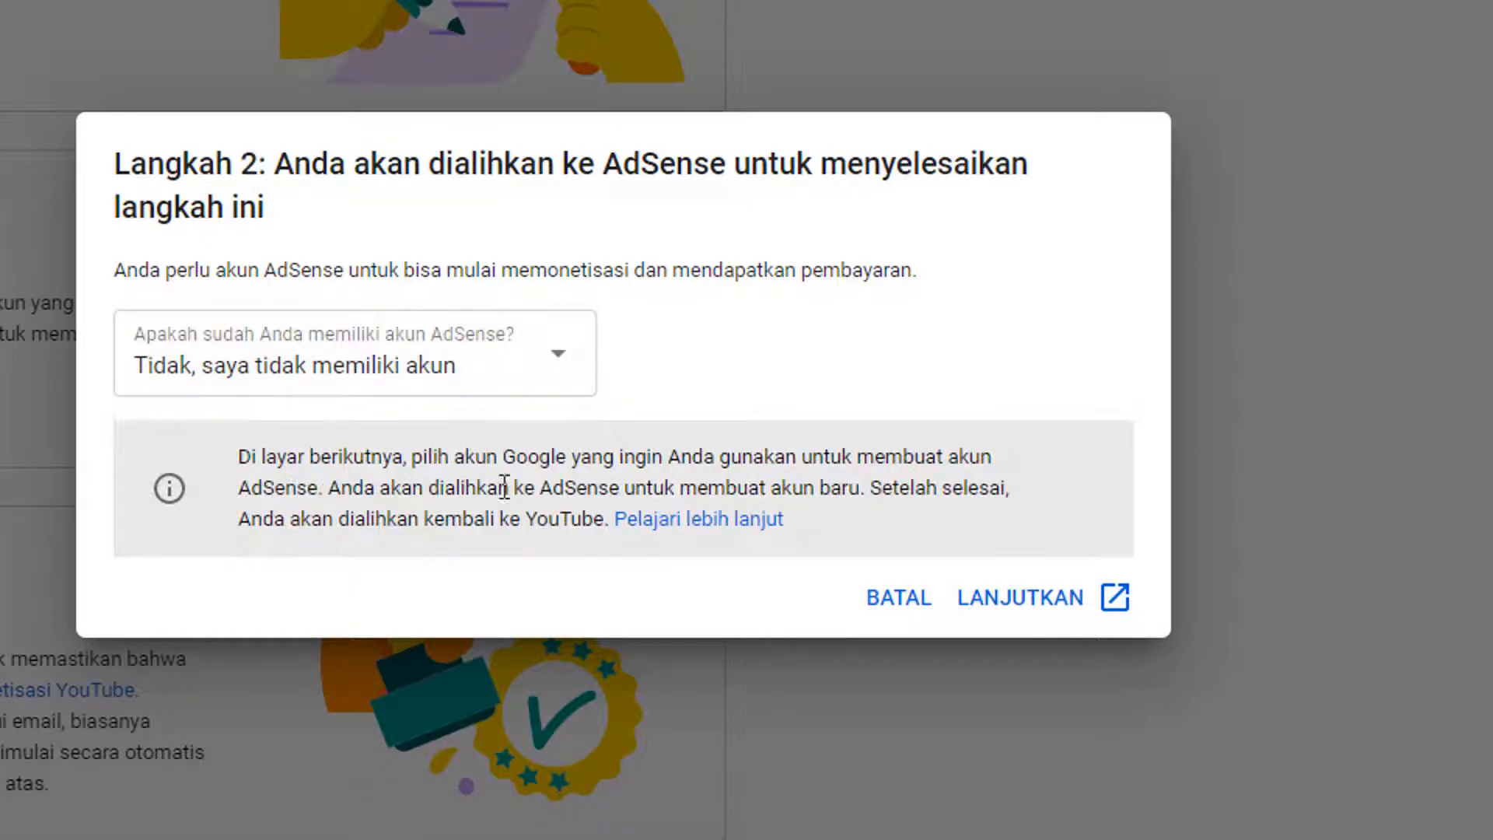
pyautogui.click(1038, 609)
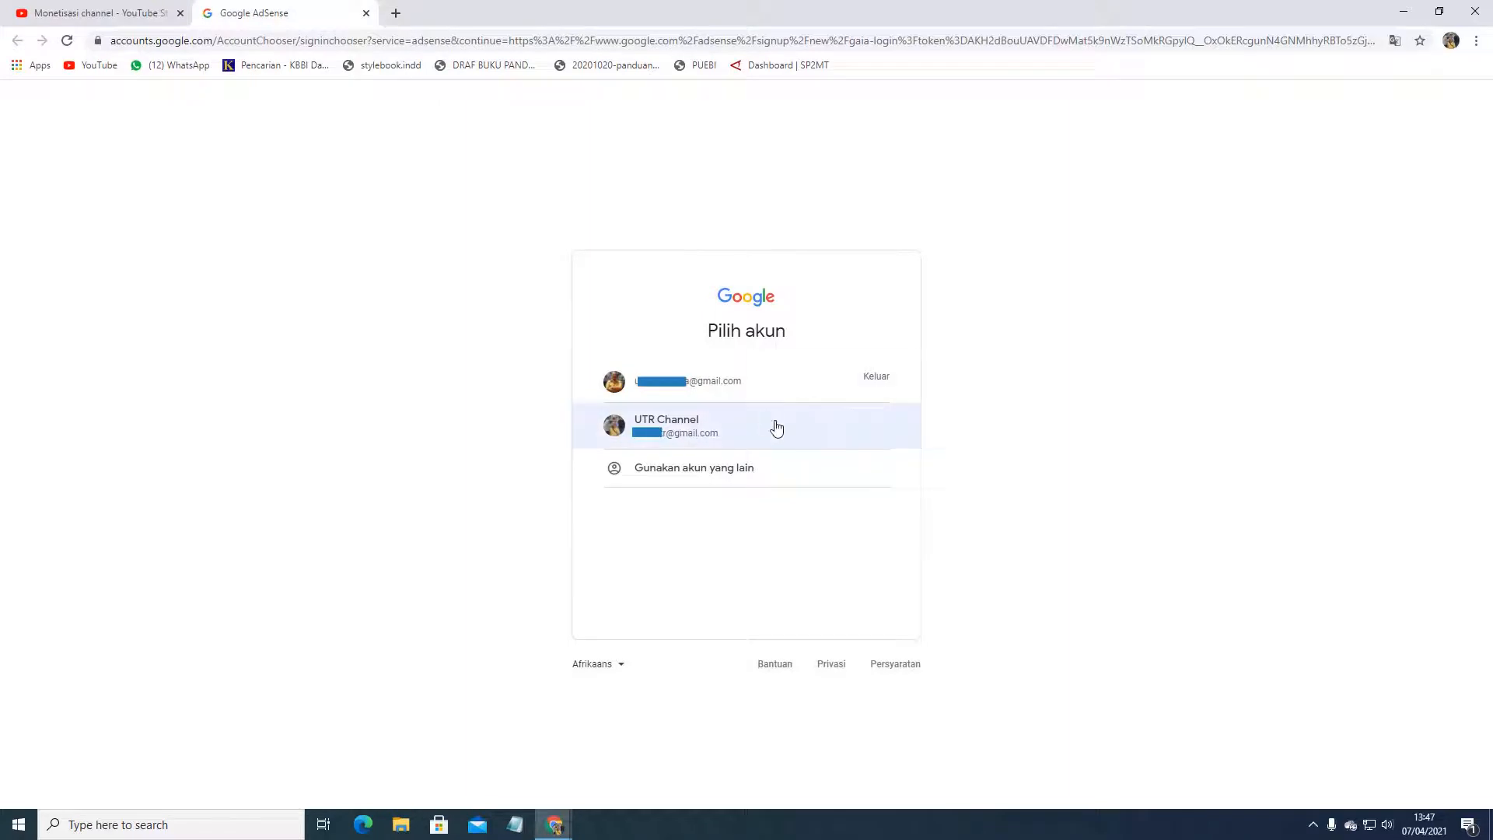
pyautogui.click(696, 427)
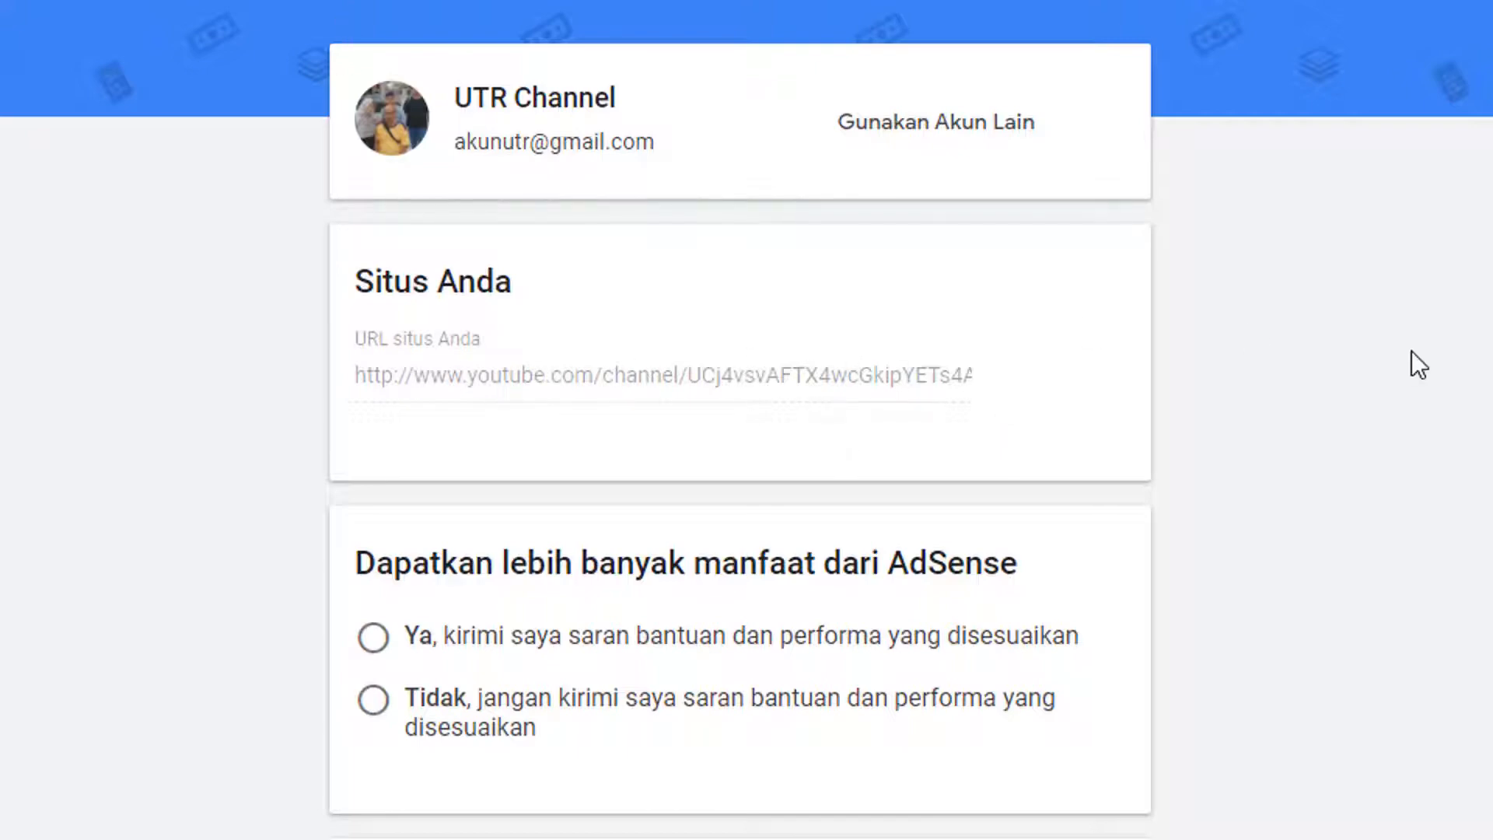
# Step: Opt in to customised help and performance suggestions with "Ya" and set the AdSense account's country to Indonesia
pyautogui.click(372, 645)
pyautogui.scroll(-5, 1453, 335)
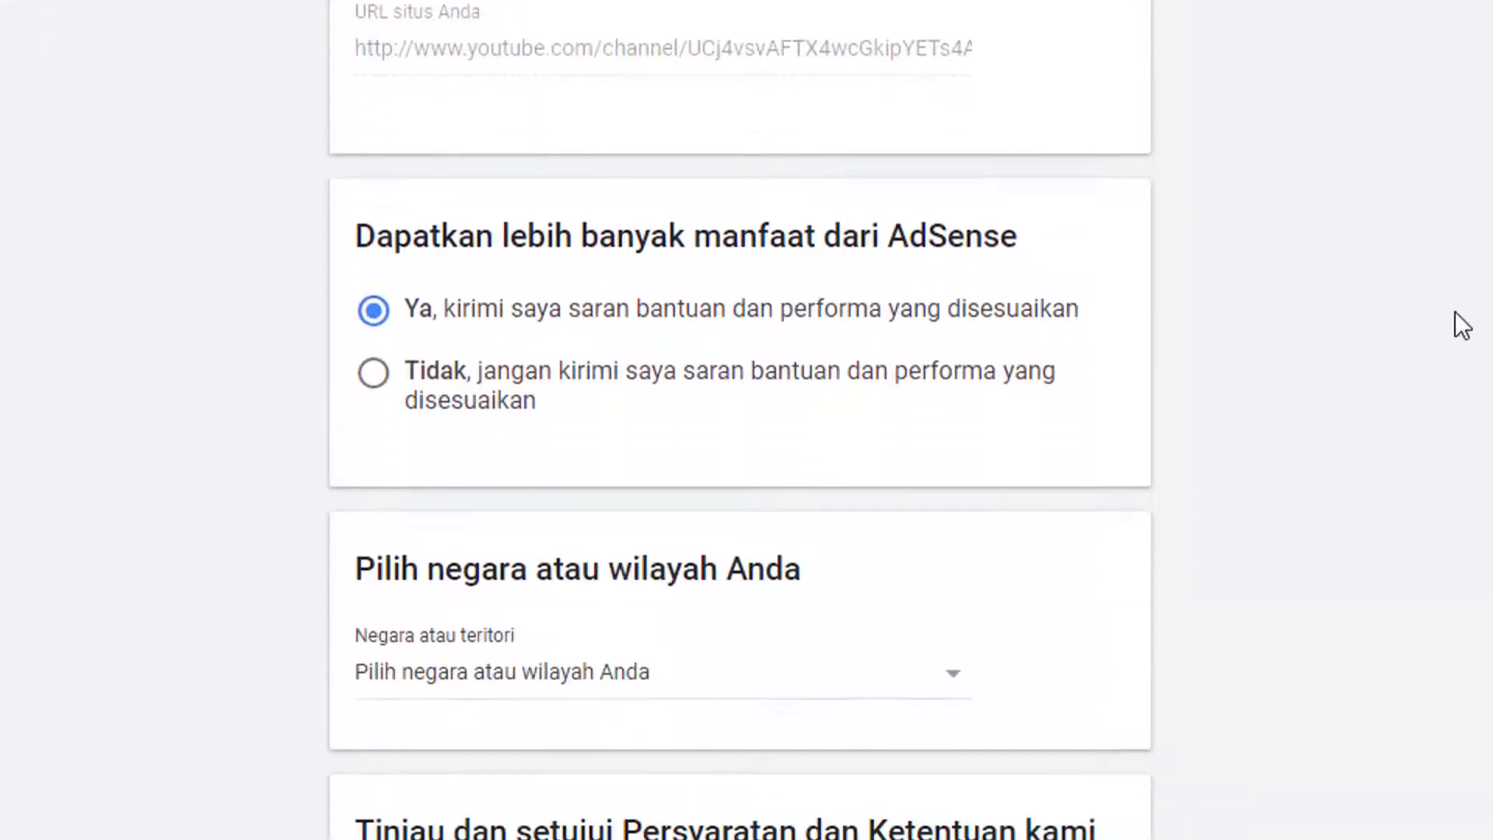
pyautogui.scroll(-5, 1199, 440)
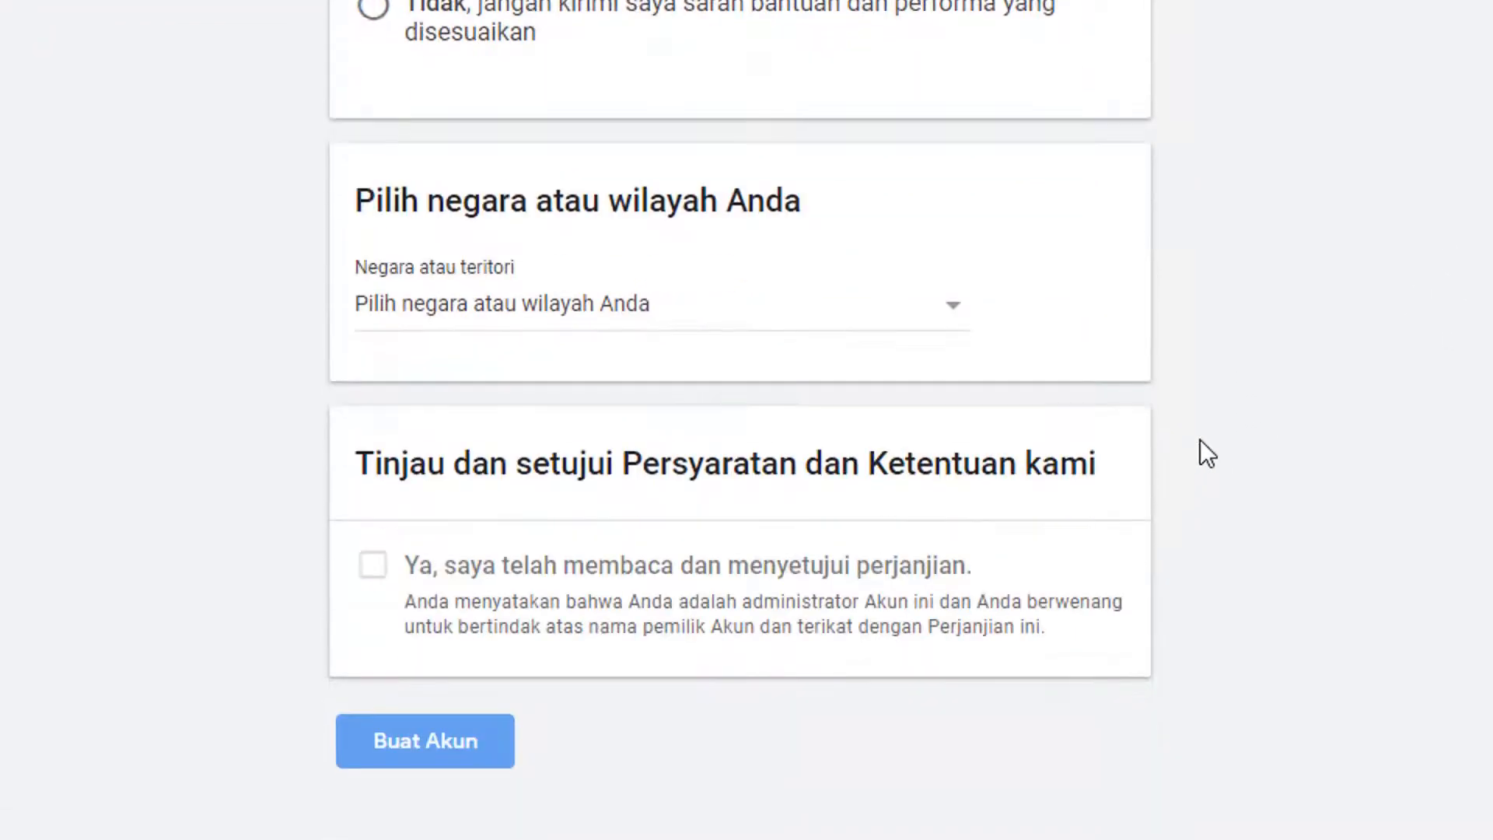
pyautogui.click(942, 221)
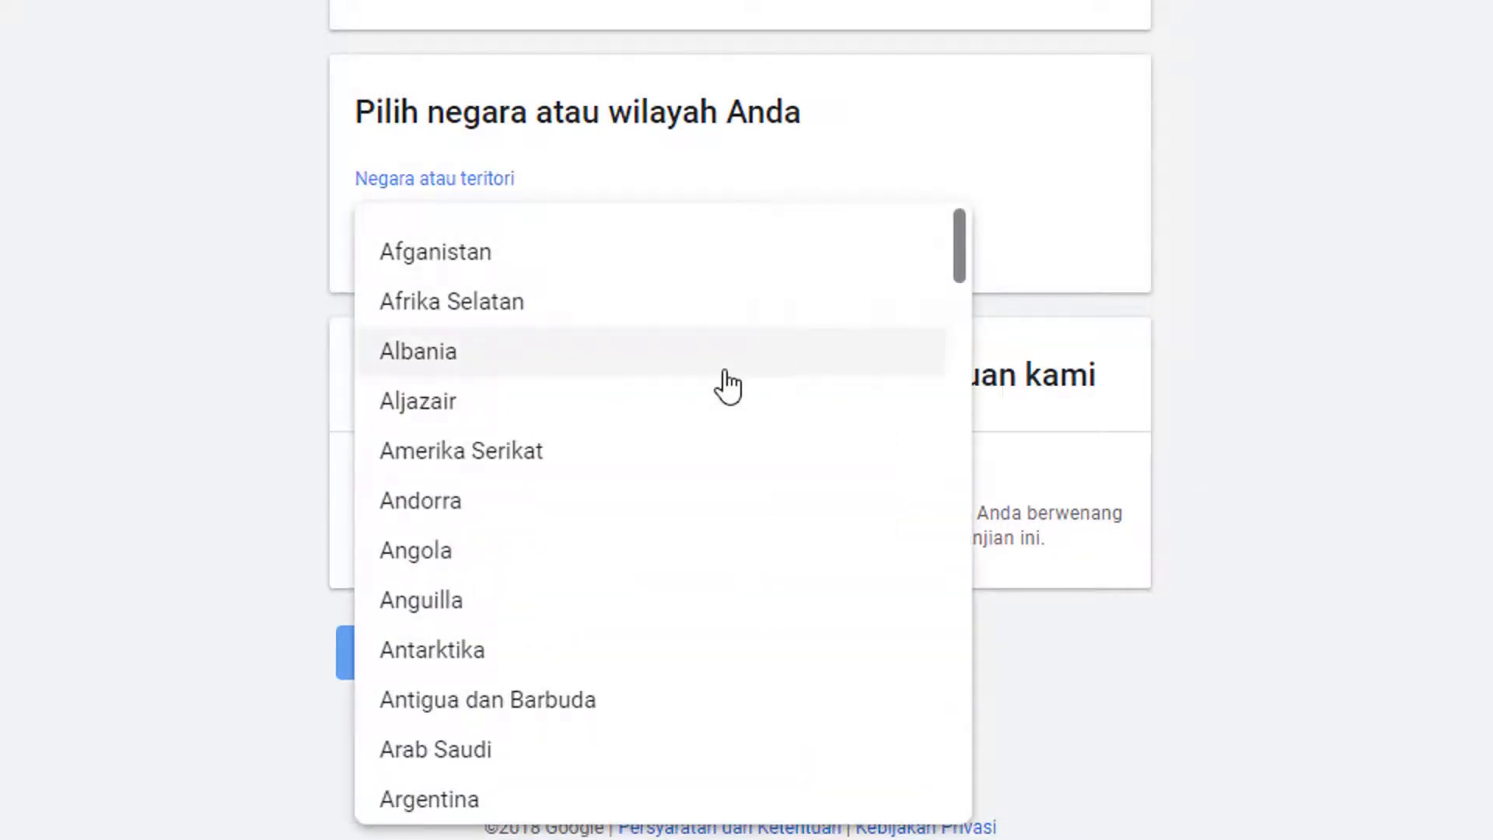
pyautogui.scroll(-20, 727, 384)
pyautogui.click(580, 486)
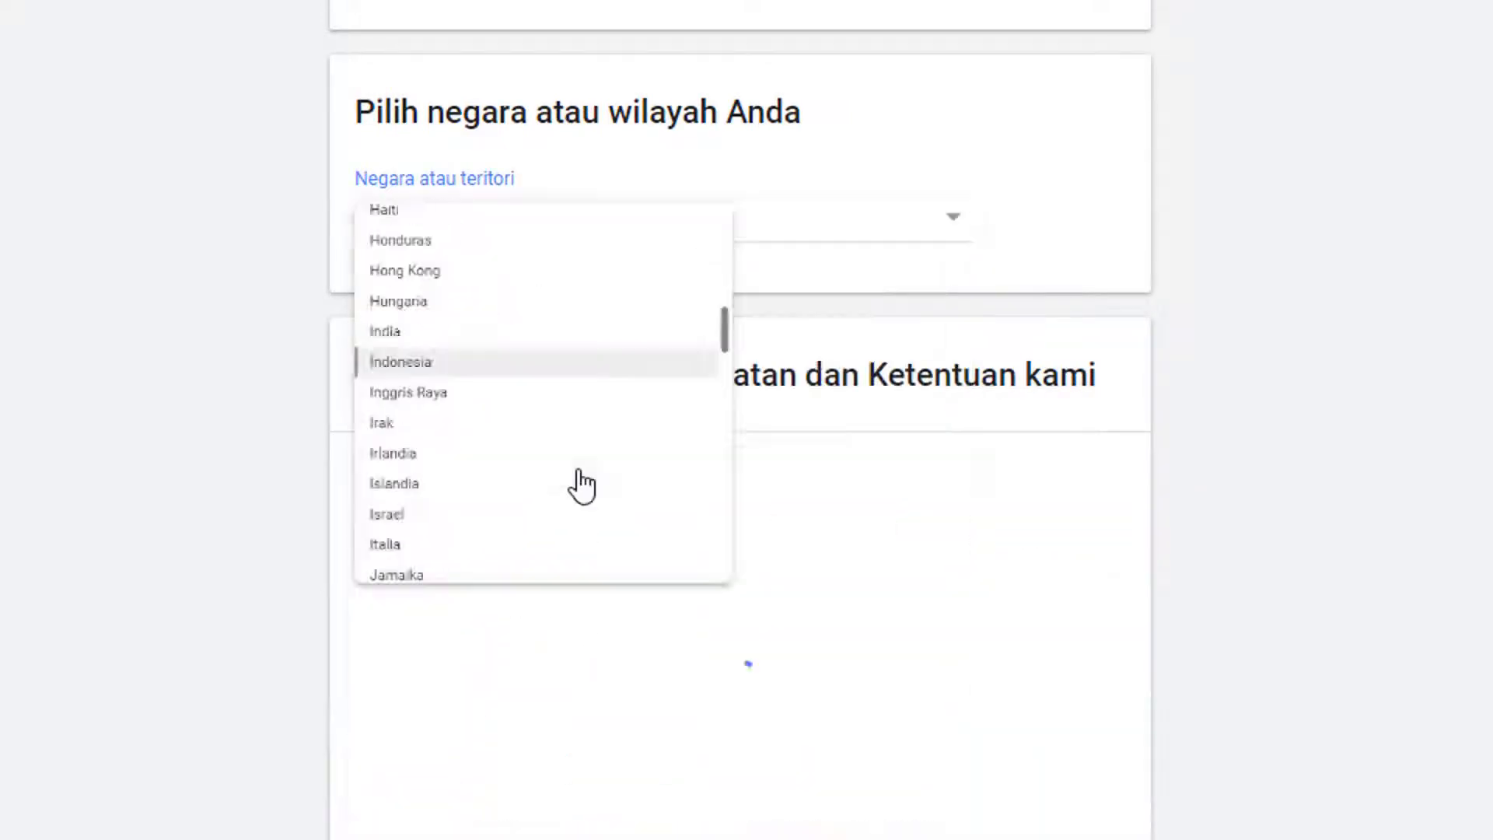
# Step: Read through the AdSense terms and conditions, accept the agreement and create the account
pyautogui.scroll(-5, 373, 486)
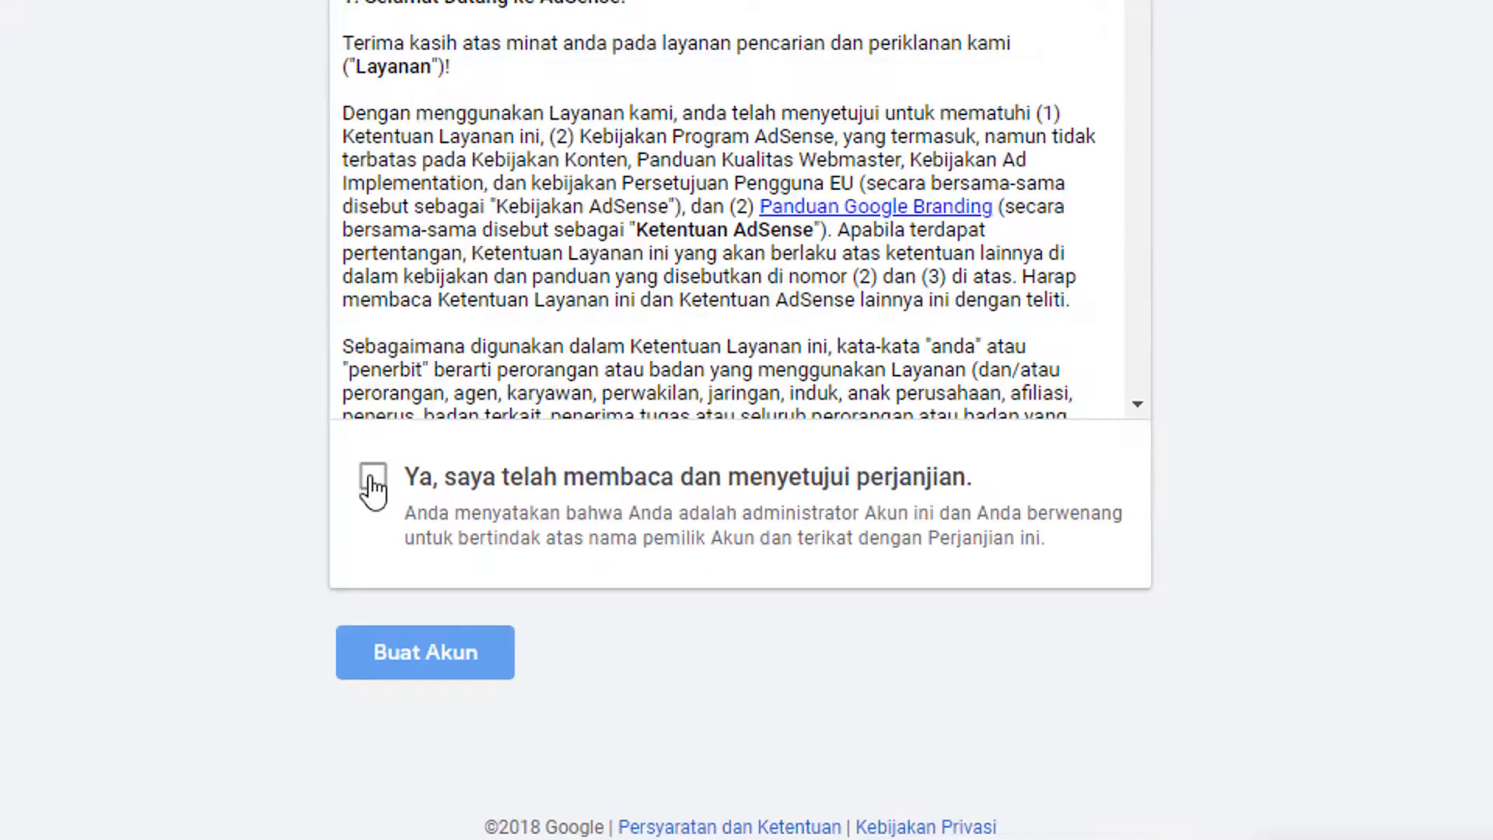
pyautogui.scroll(-10, 543, 247)
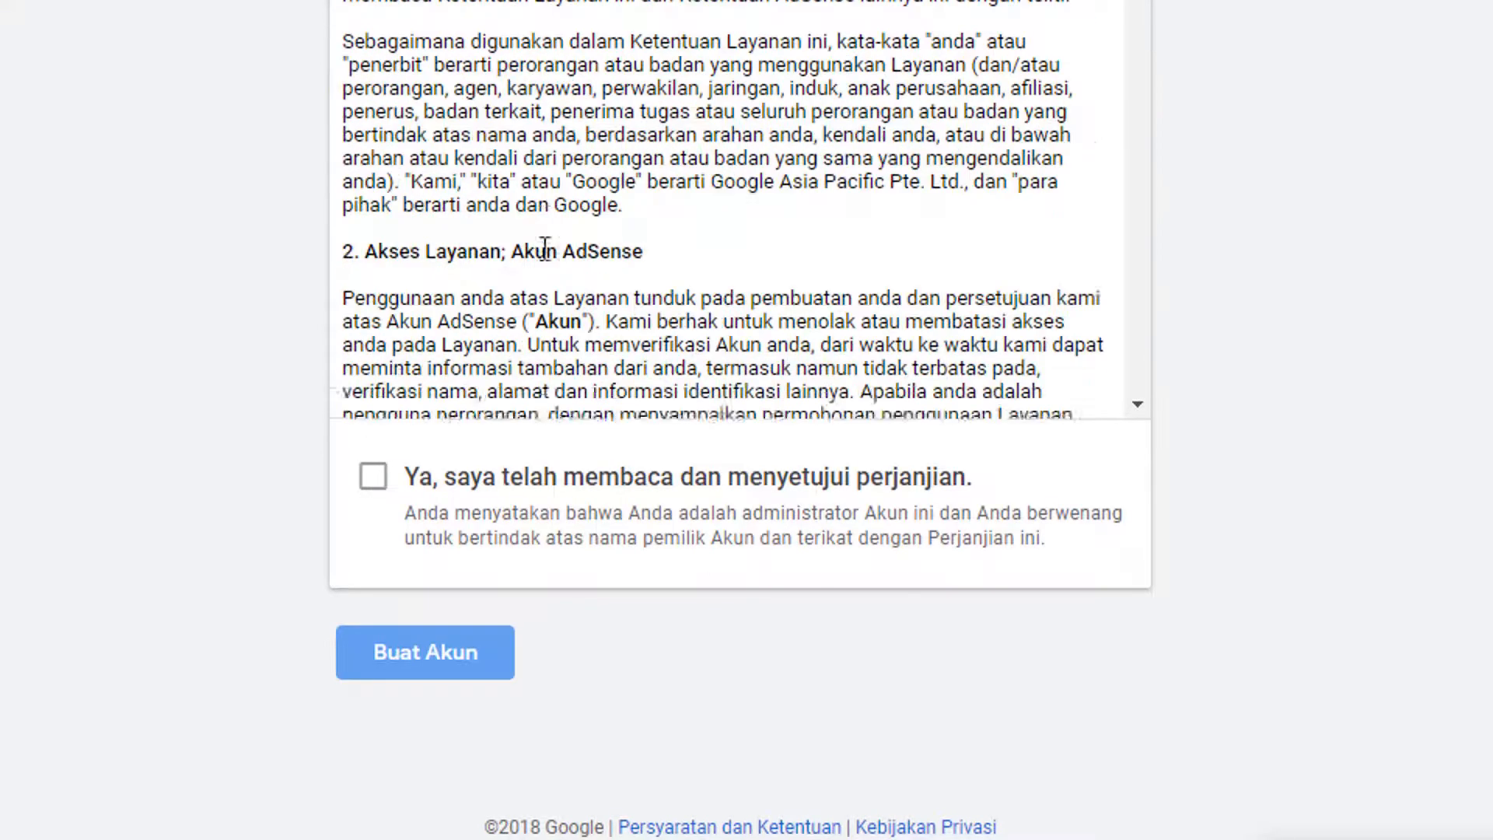
pyautogui.scroll(-20, 543, 241)
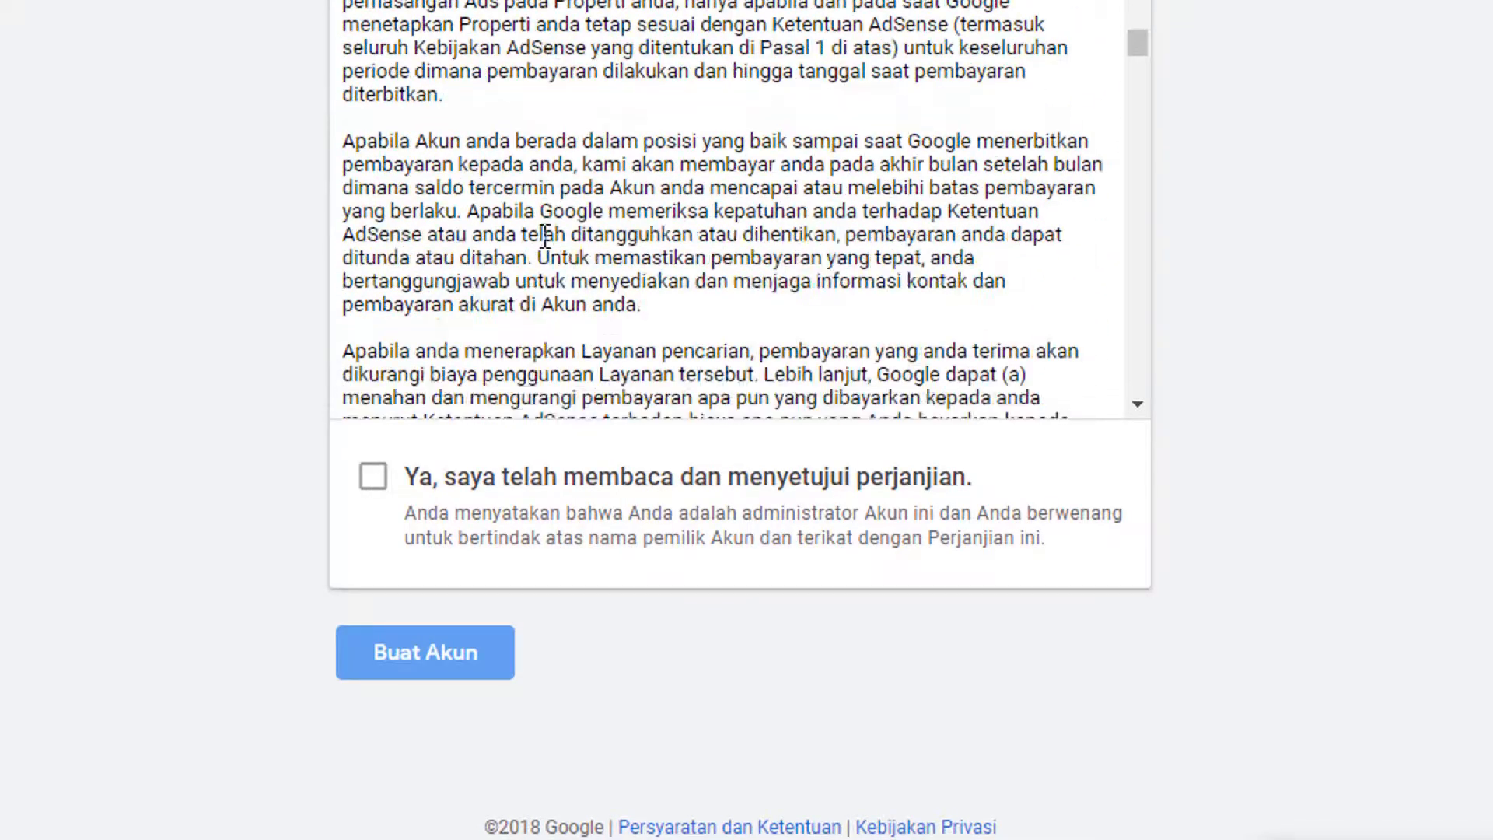
pyautogui.scroll(-20, 543, 233)
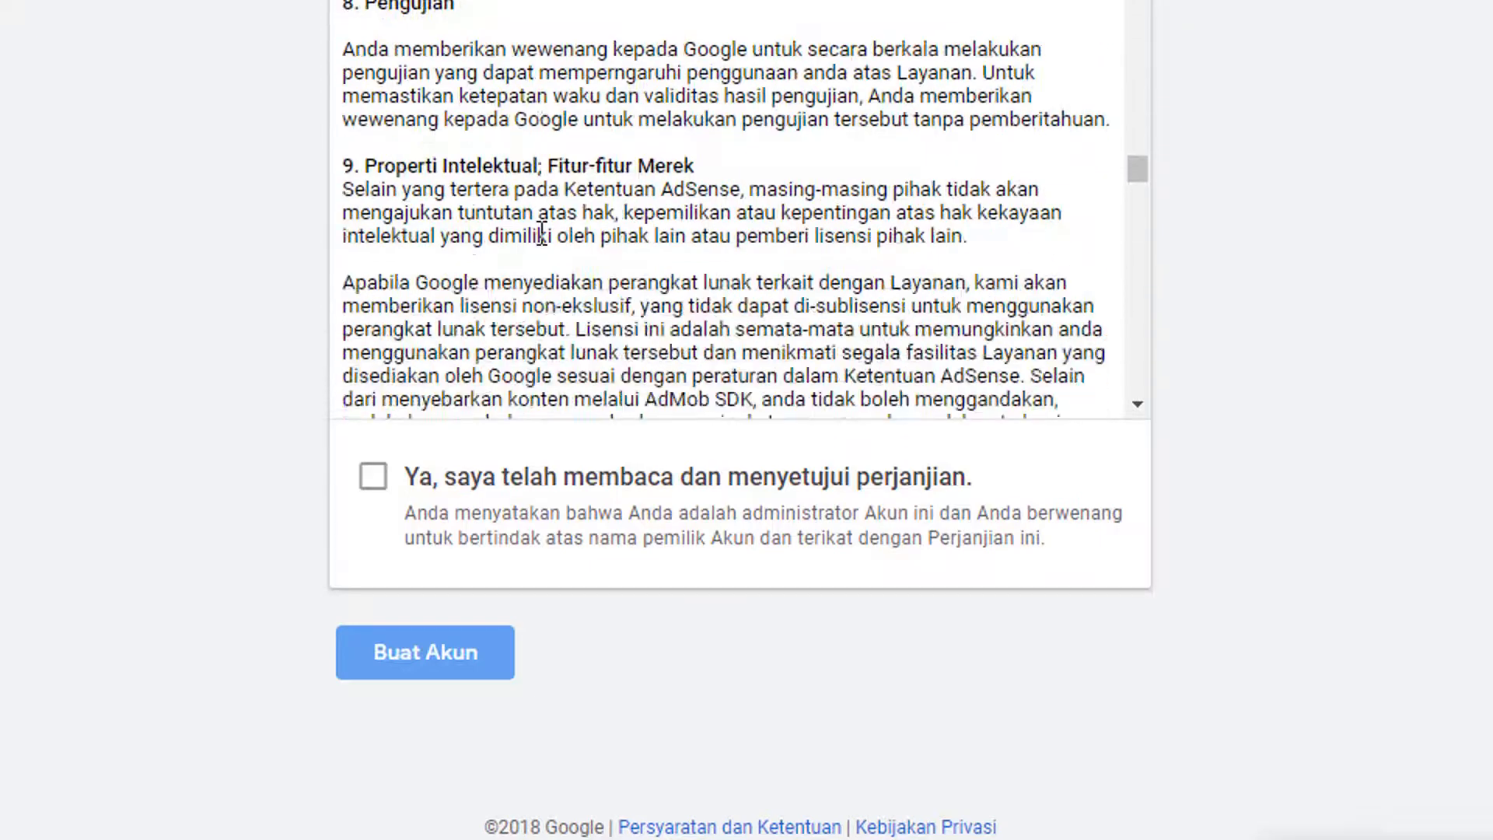
pyautogui.scroll(-15, 542, 233)
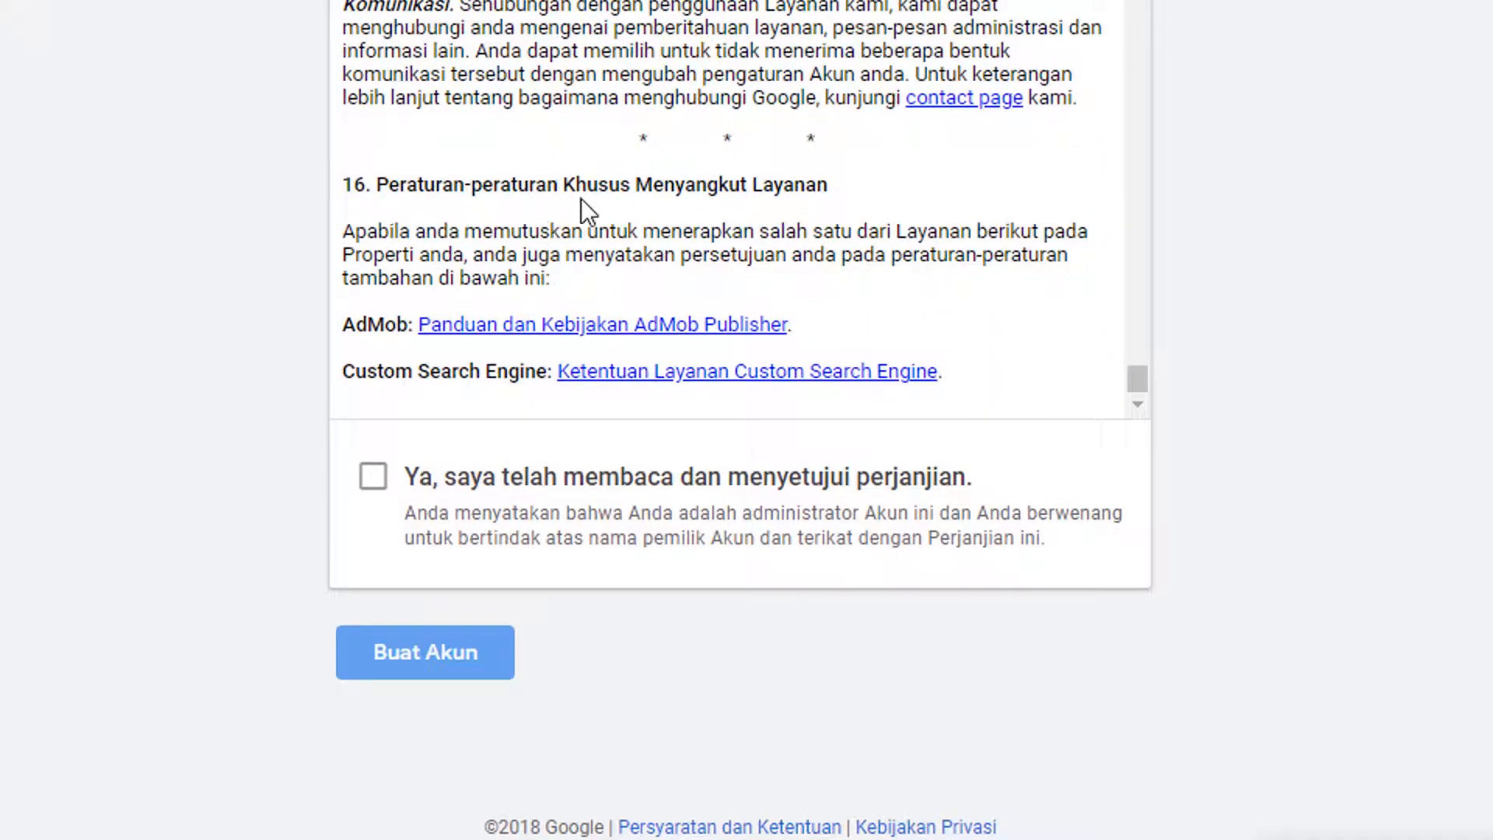
pyautogui.click(375, 478)
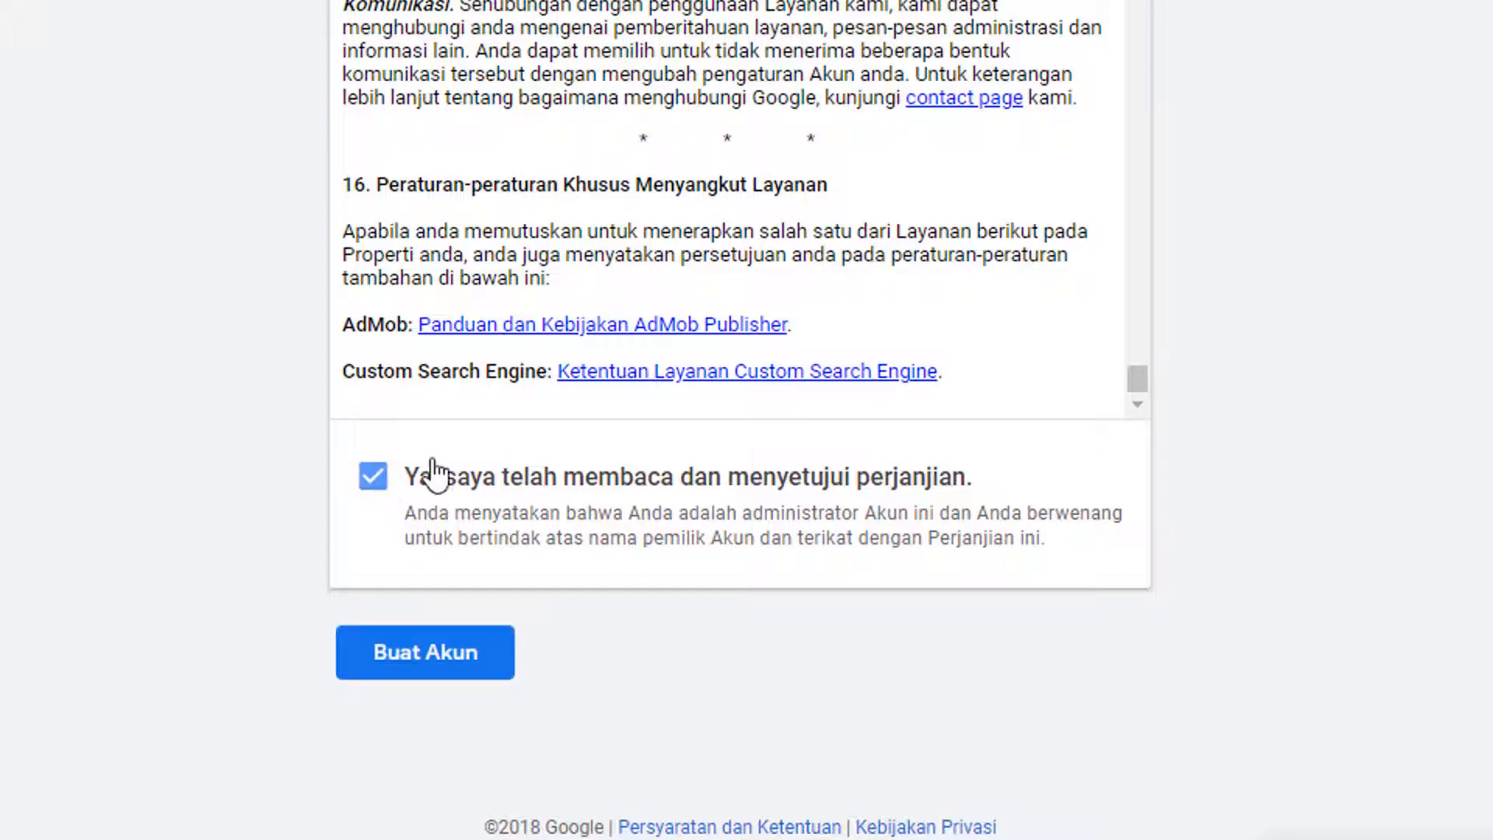
pyautogui.click(467, 663)
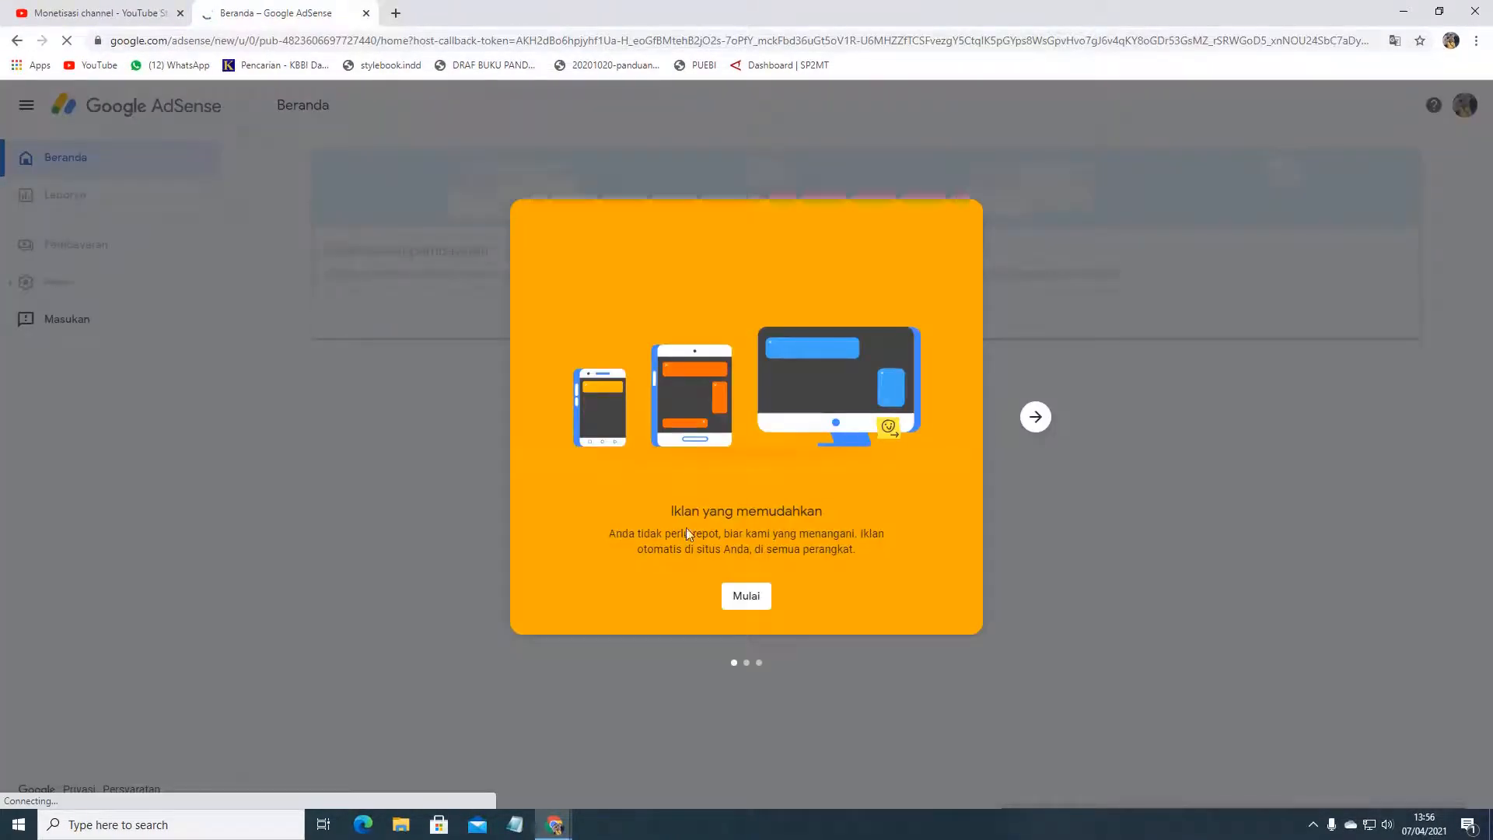
# Step: Go through the AdSense welcome slides to the last one and start the account setup
pyautogui.click(1034, 418)
pyautogui.click(1037, 419)
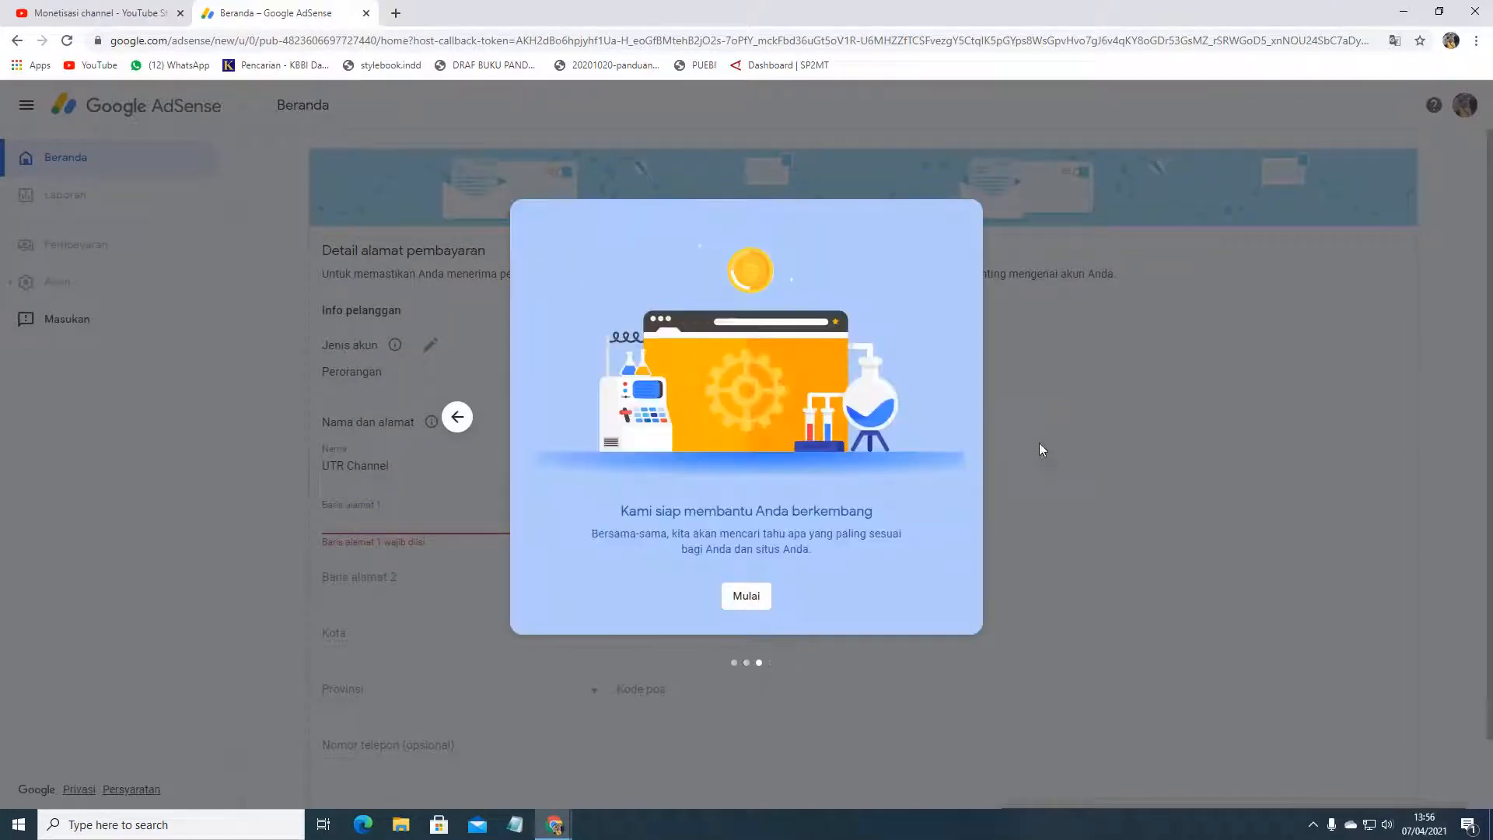
pyautogui.click(748, 604)
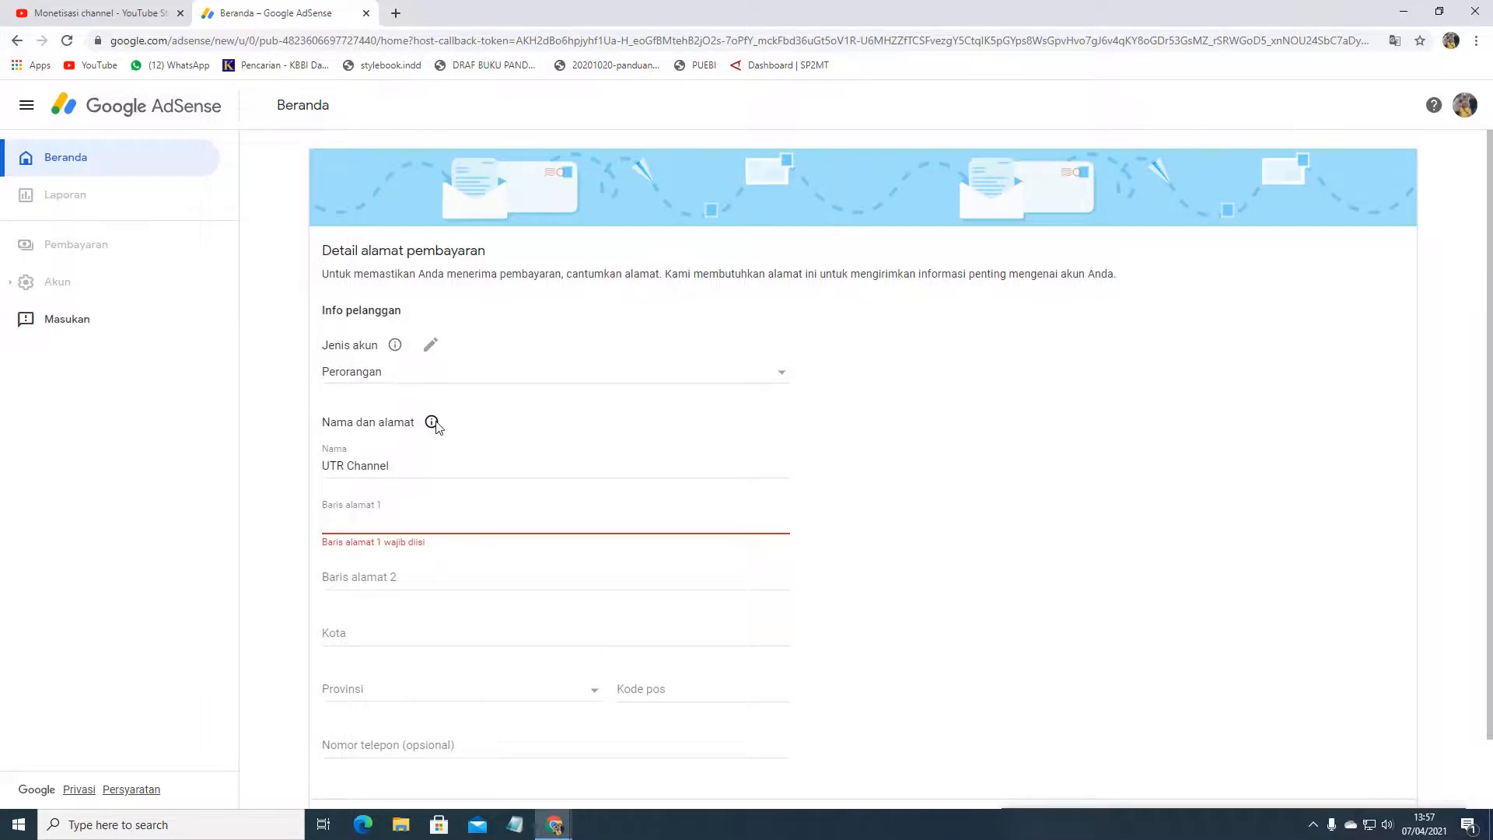
# Step: Submit the payment details with the payee's name, full address, postal code and phone number, and proceed with the redirect to the host
pyautogui.click(525, 376)
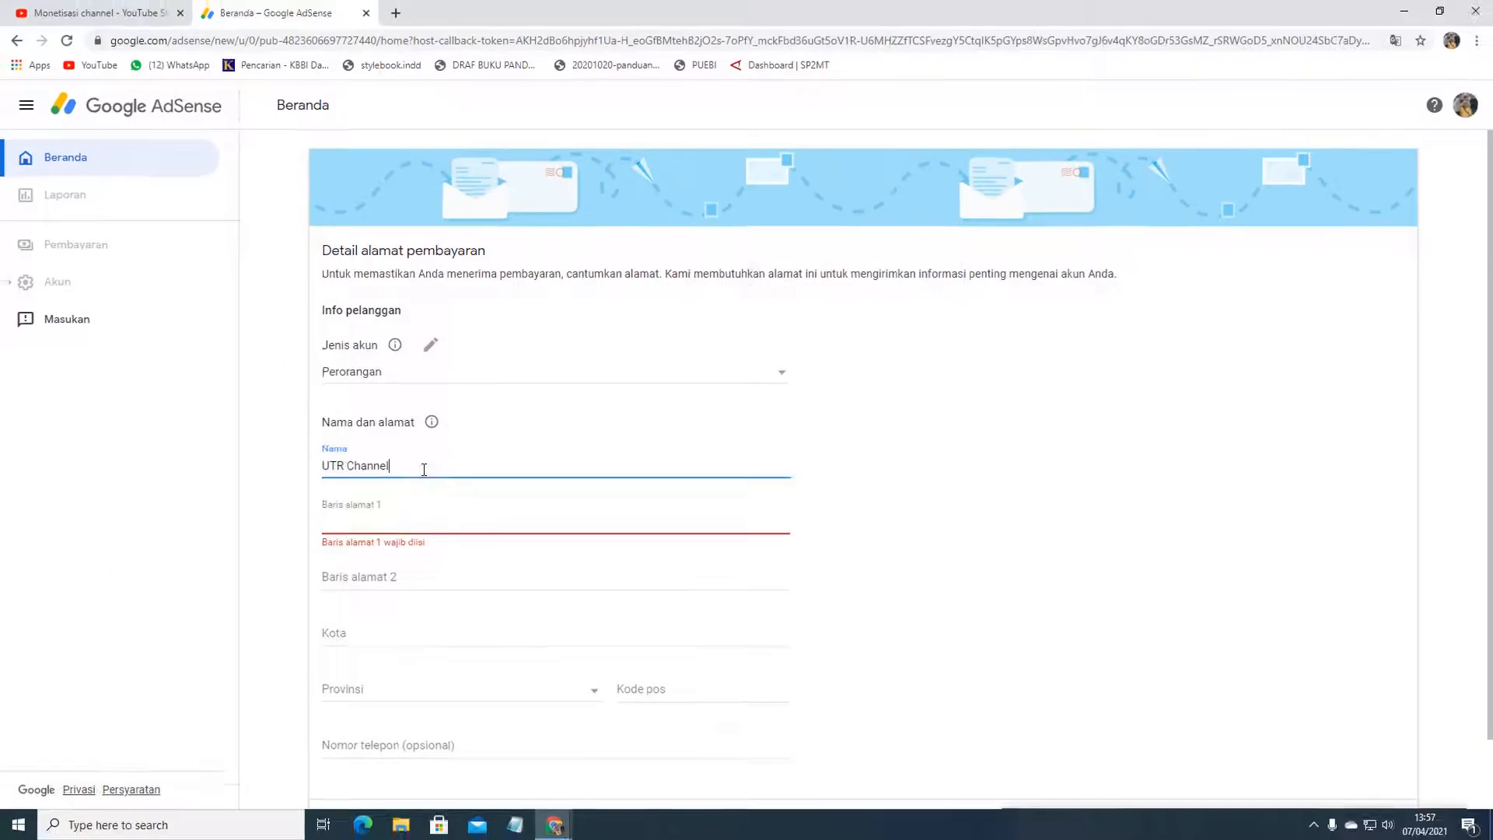
pyautogui.moveTo(423, 468); pyautogui.dragTo(304, 465)
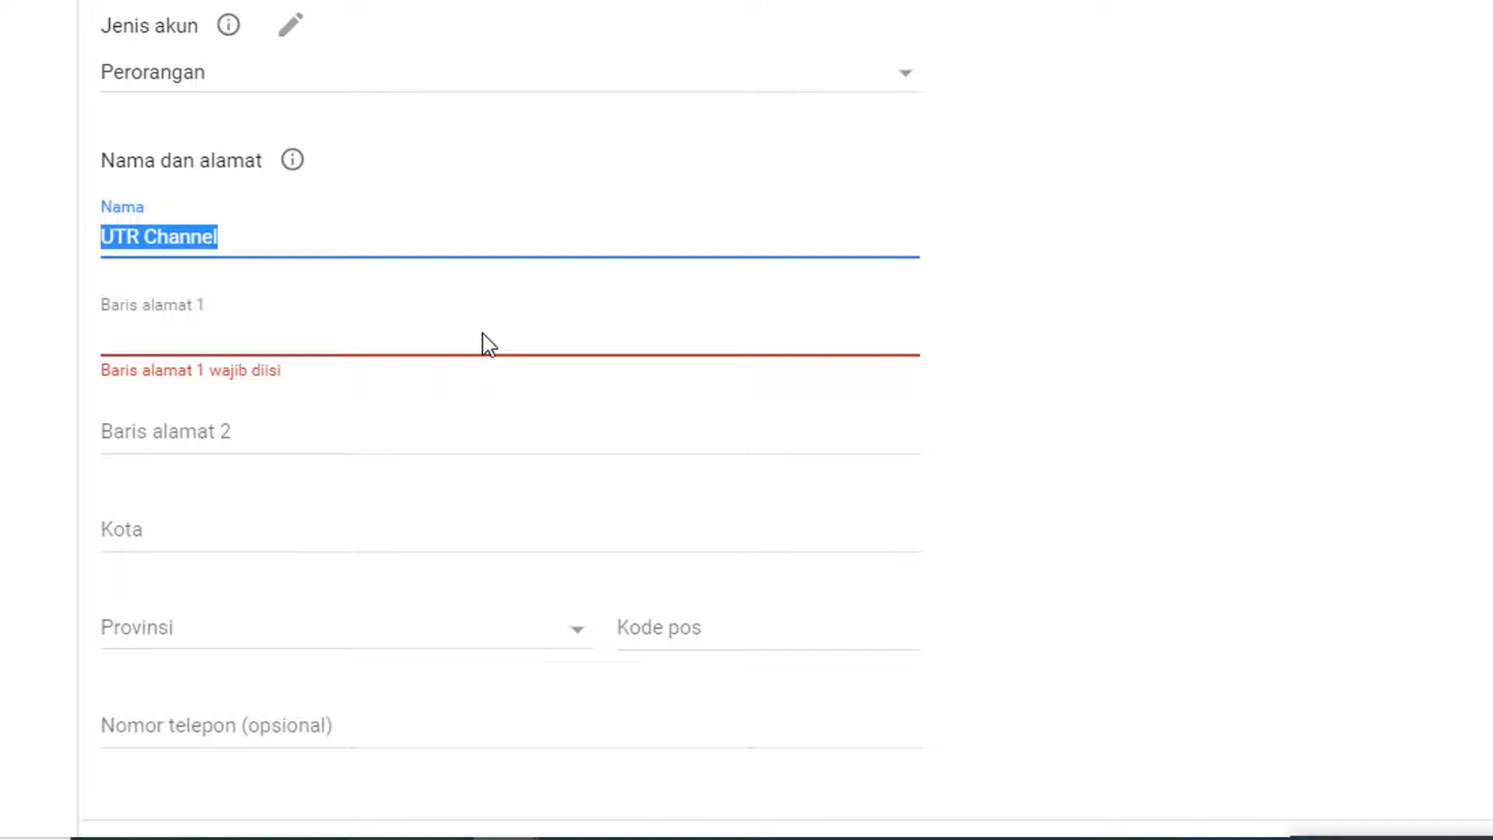
pyautogui.write('Ur')
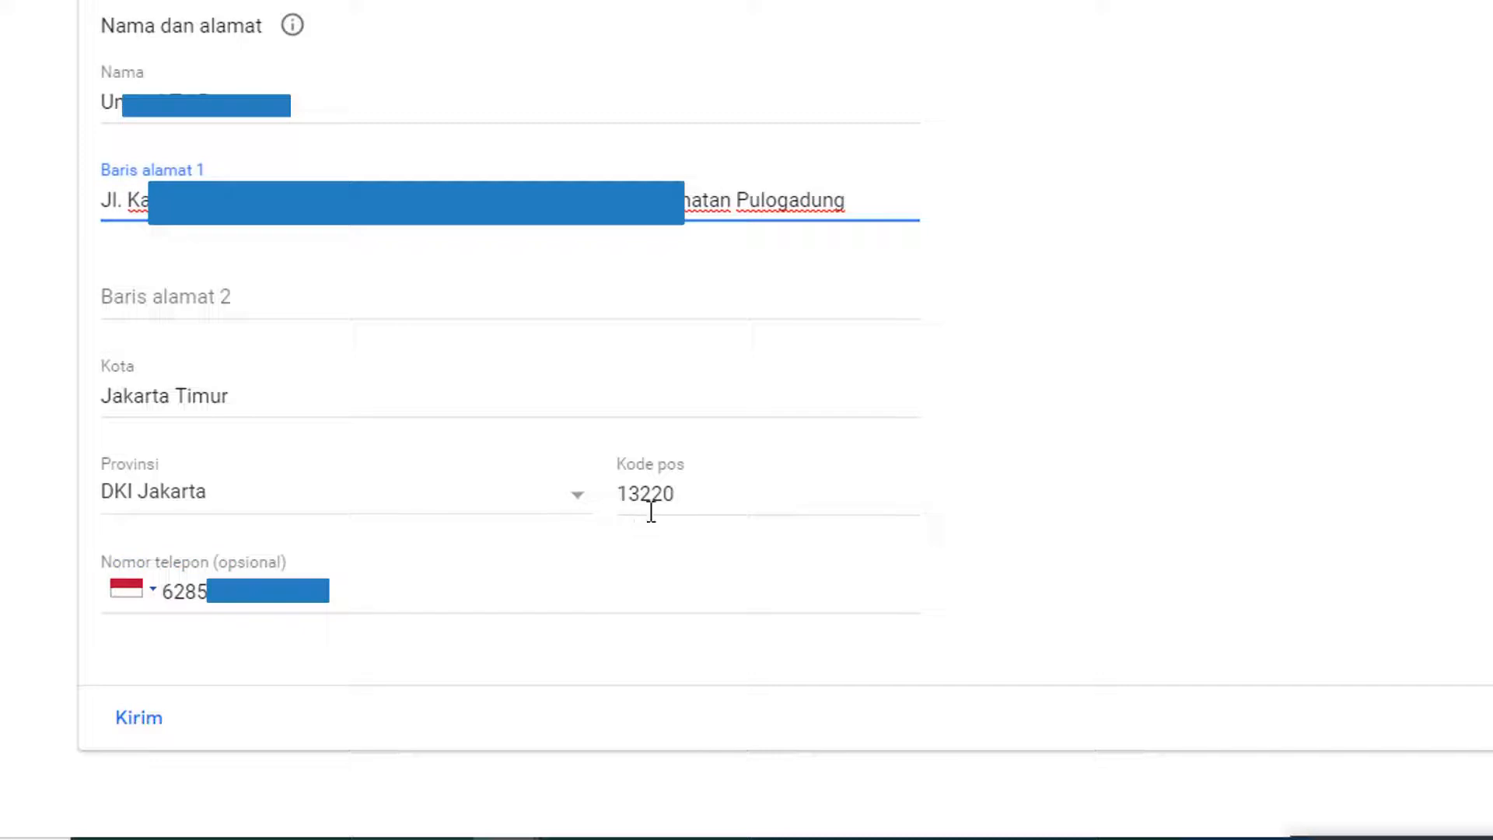
pyautogui.click(156, 723)
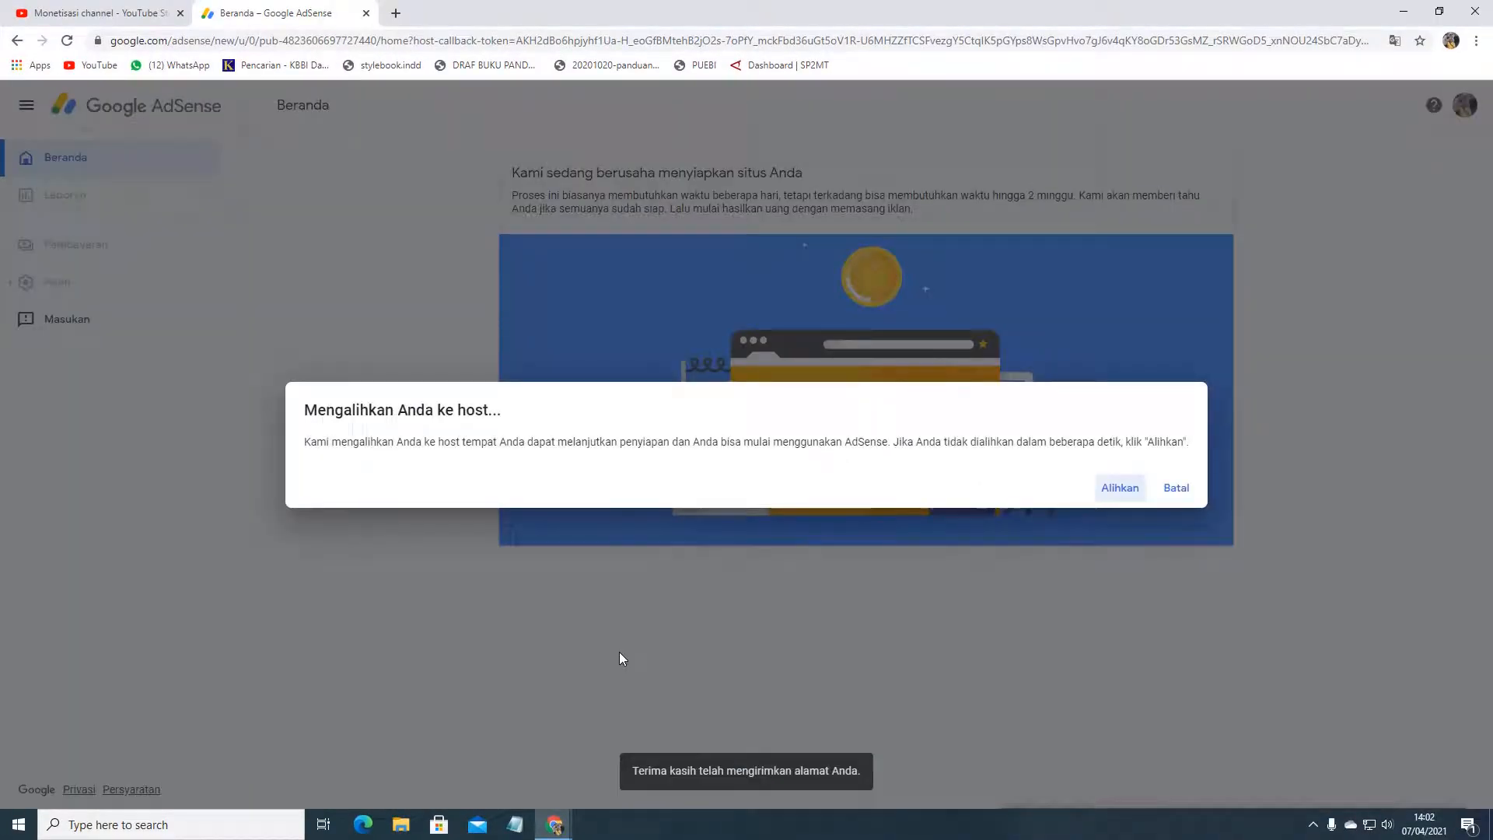
pyautogui.click(1120, 488)
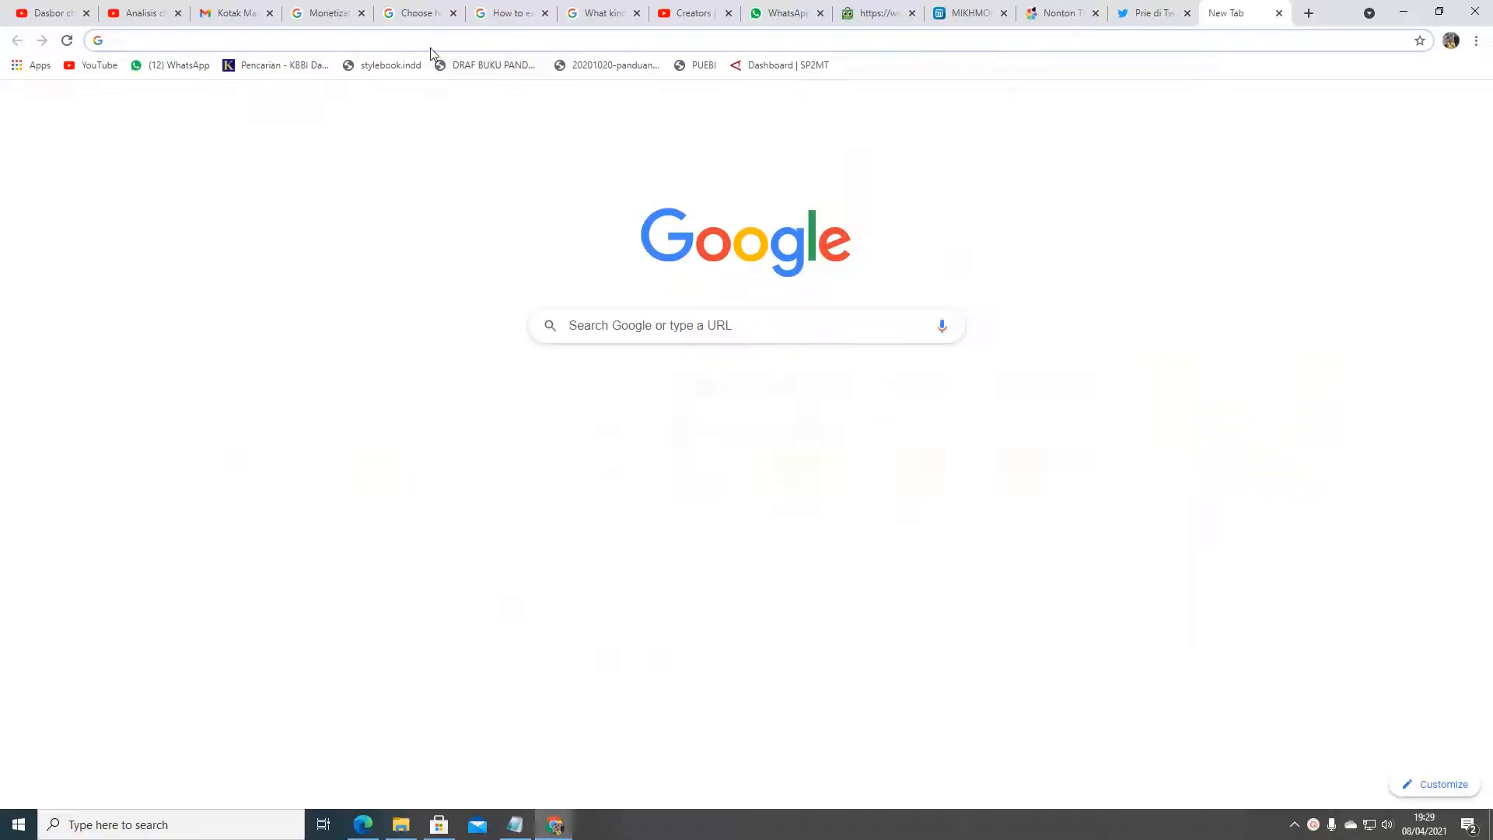
# Step: Search Google for "google adsense" and open the Google AdSense login result
pyautogui.click(439, 43)
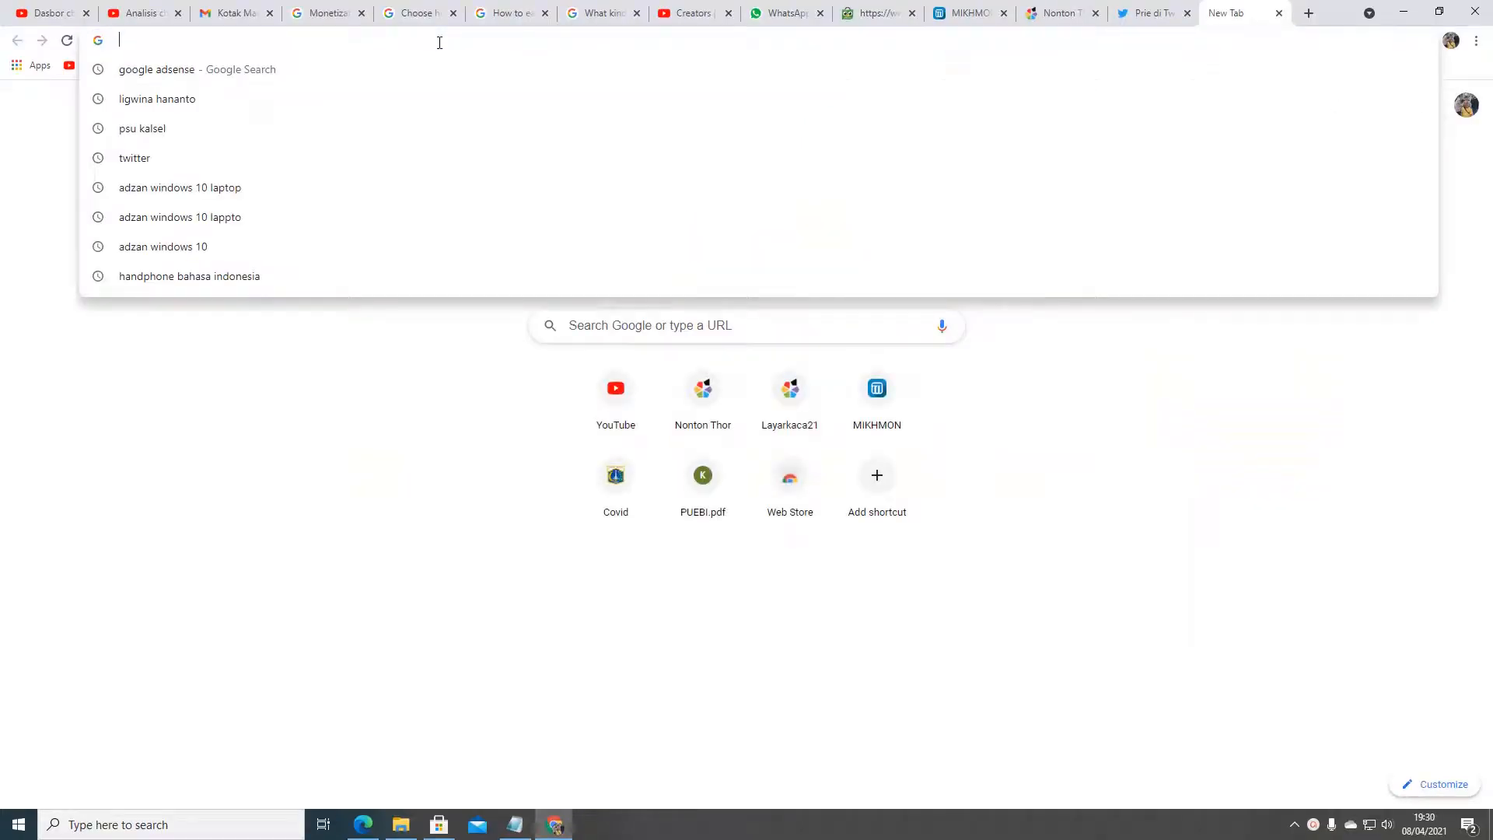
pyautogui.write('g')
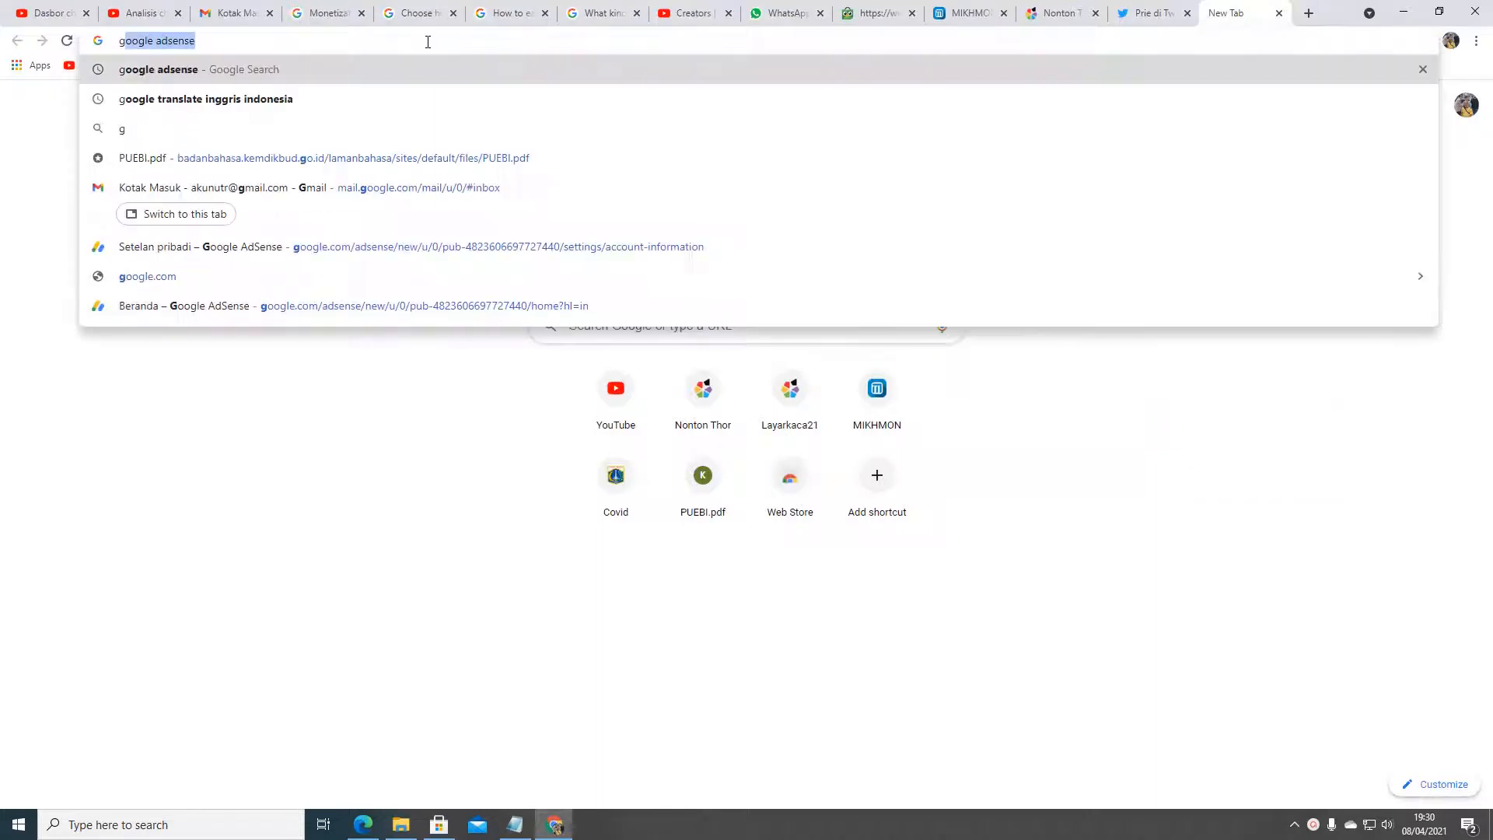
pyautogui.press('Return')
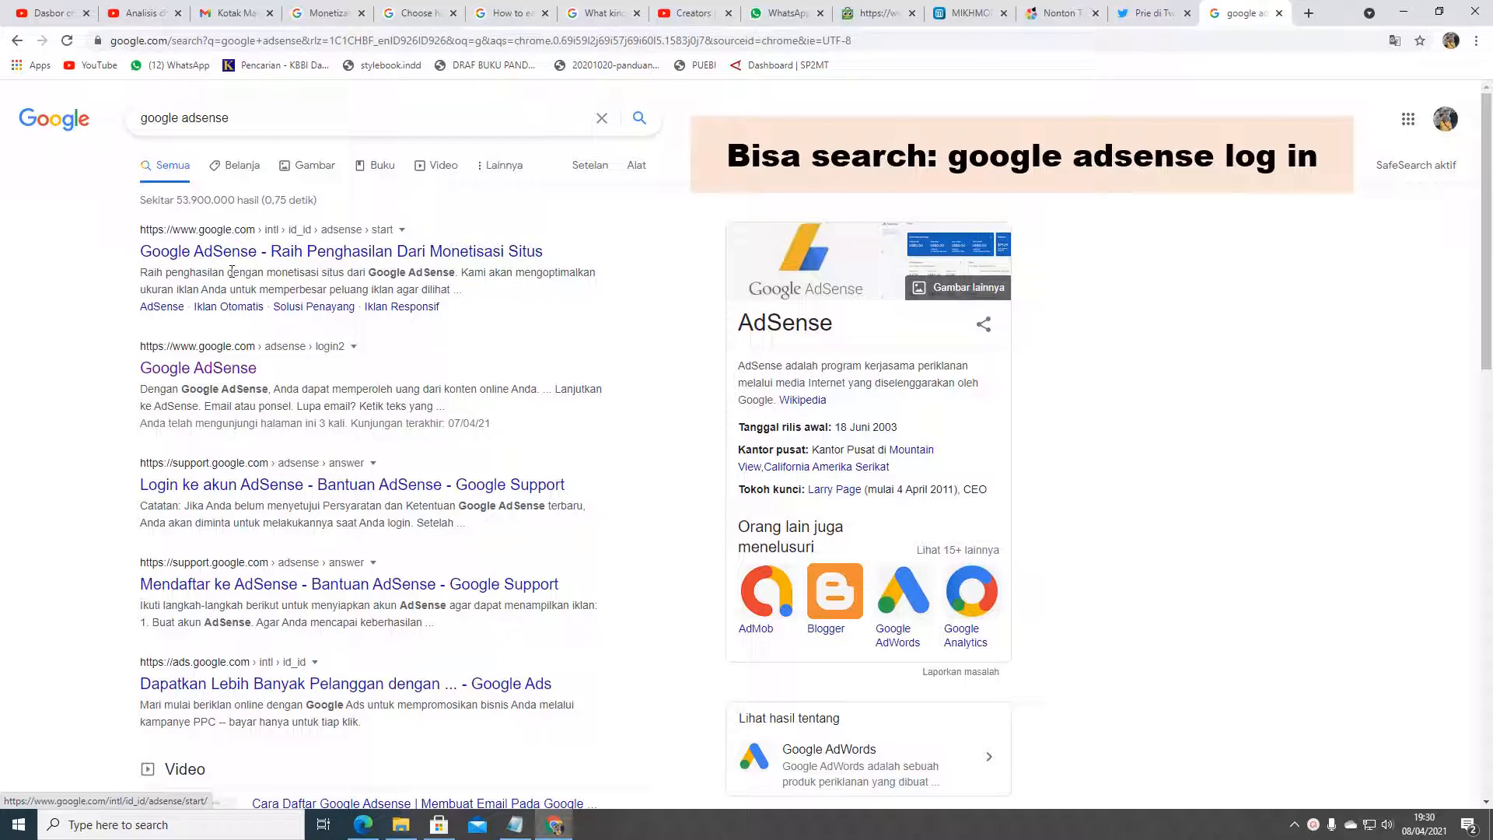
pyautogui.click(230, 379)
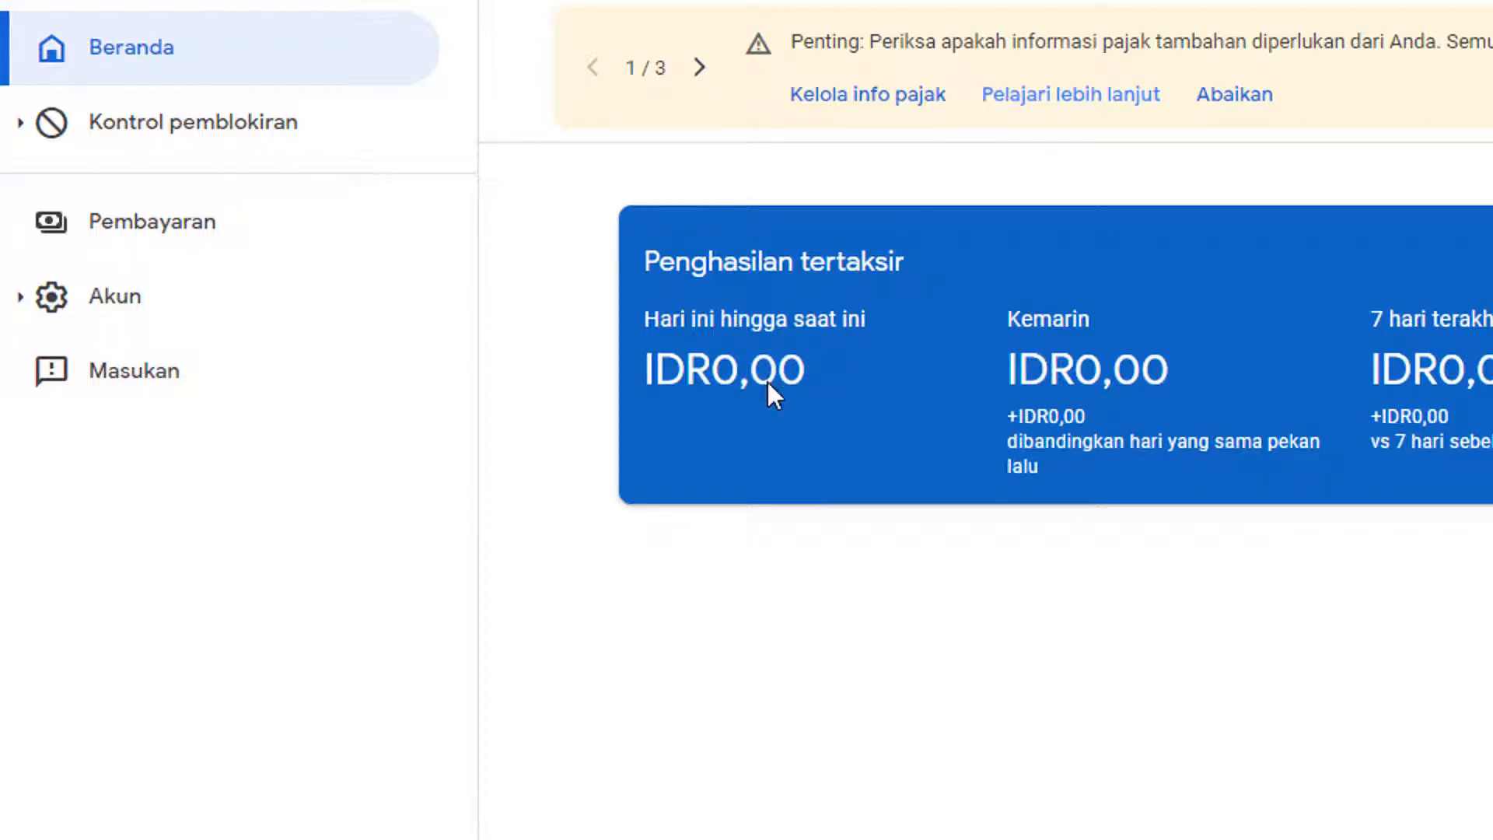
# Step: Check the AdSense account information and open the third-party access page under access and authorization (Akses dan otorisasi)
pyautogui.click(184, 319)
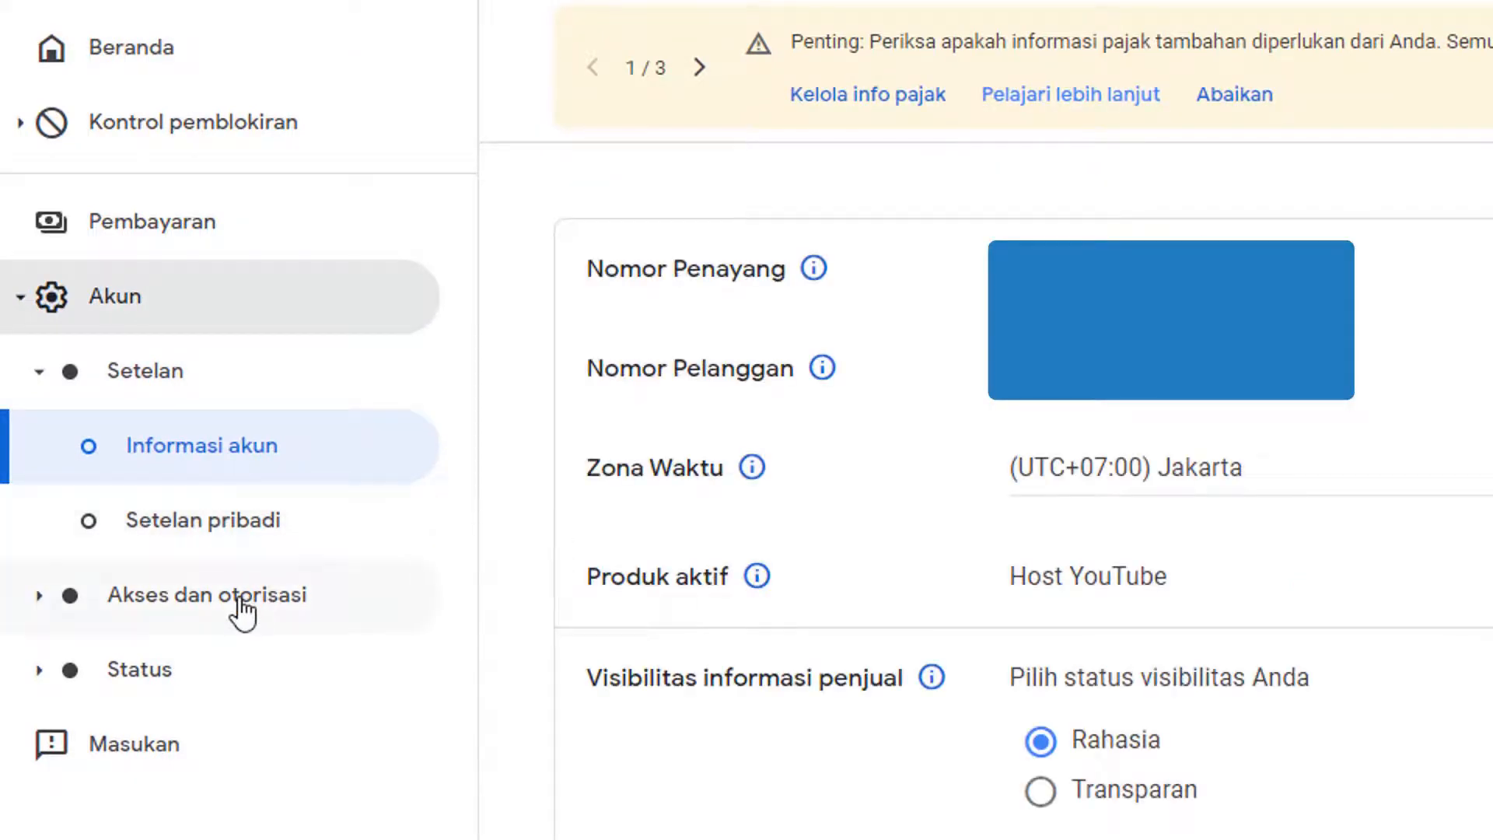
pyautogui.click(151, 616)
pyautogui.click(277, 674)
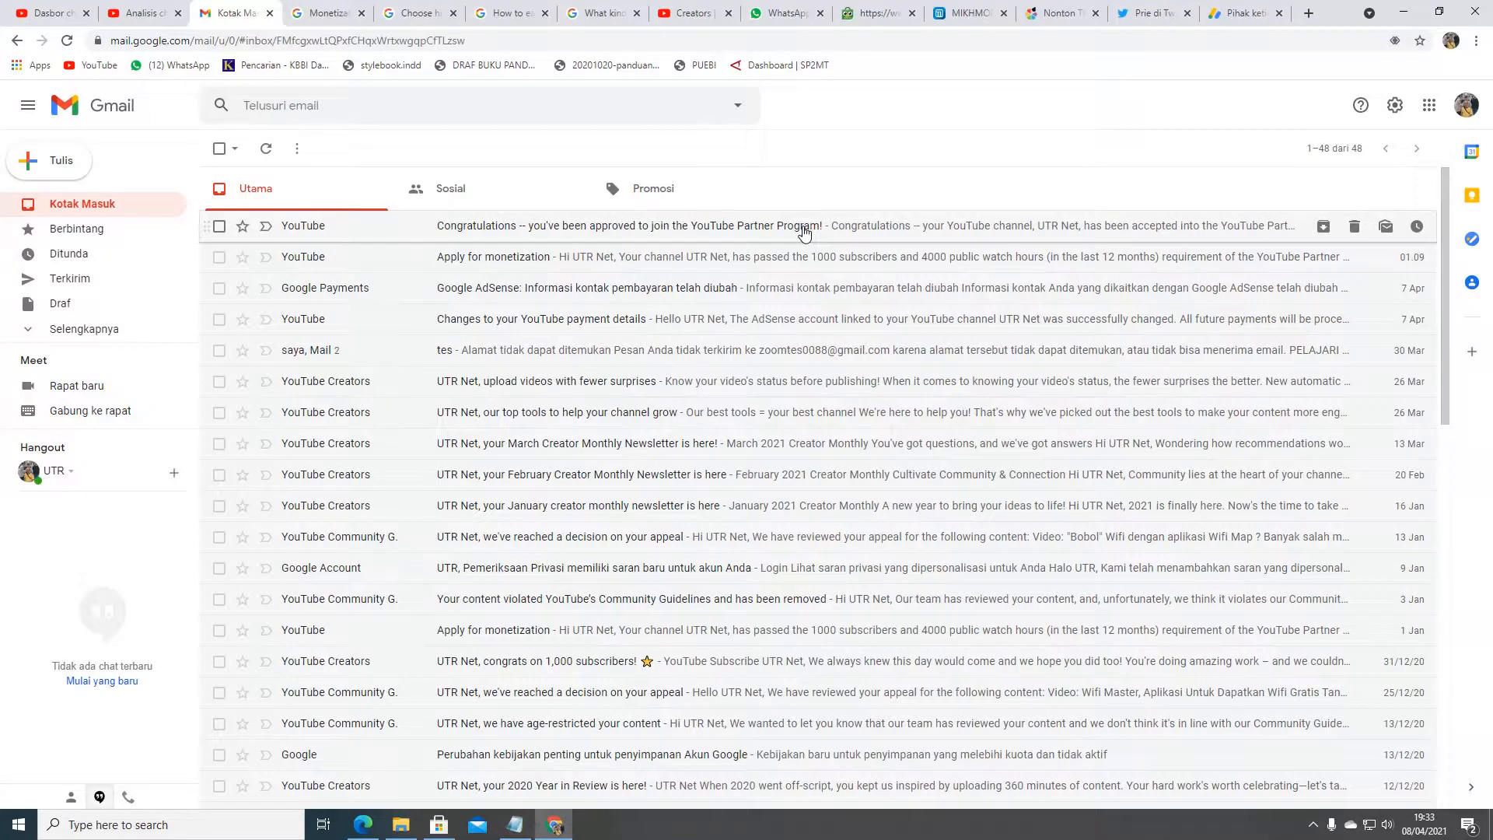
# Step: Read the YouTube Partner Program approval email in Gmail, and review the channel's monetization page in YouTube Studio
pyautogui.click(804, 232)
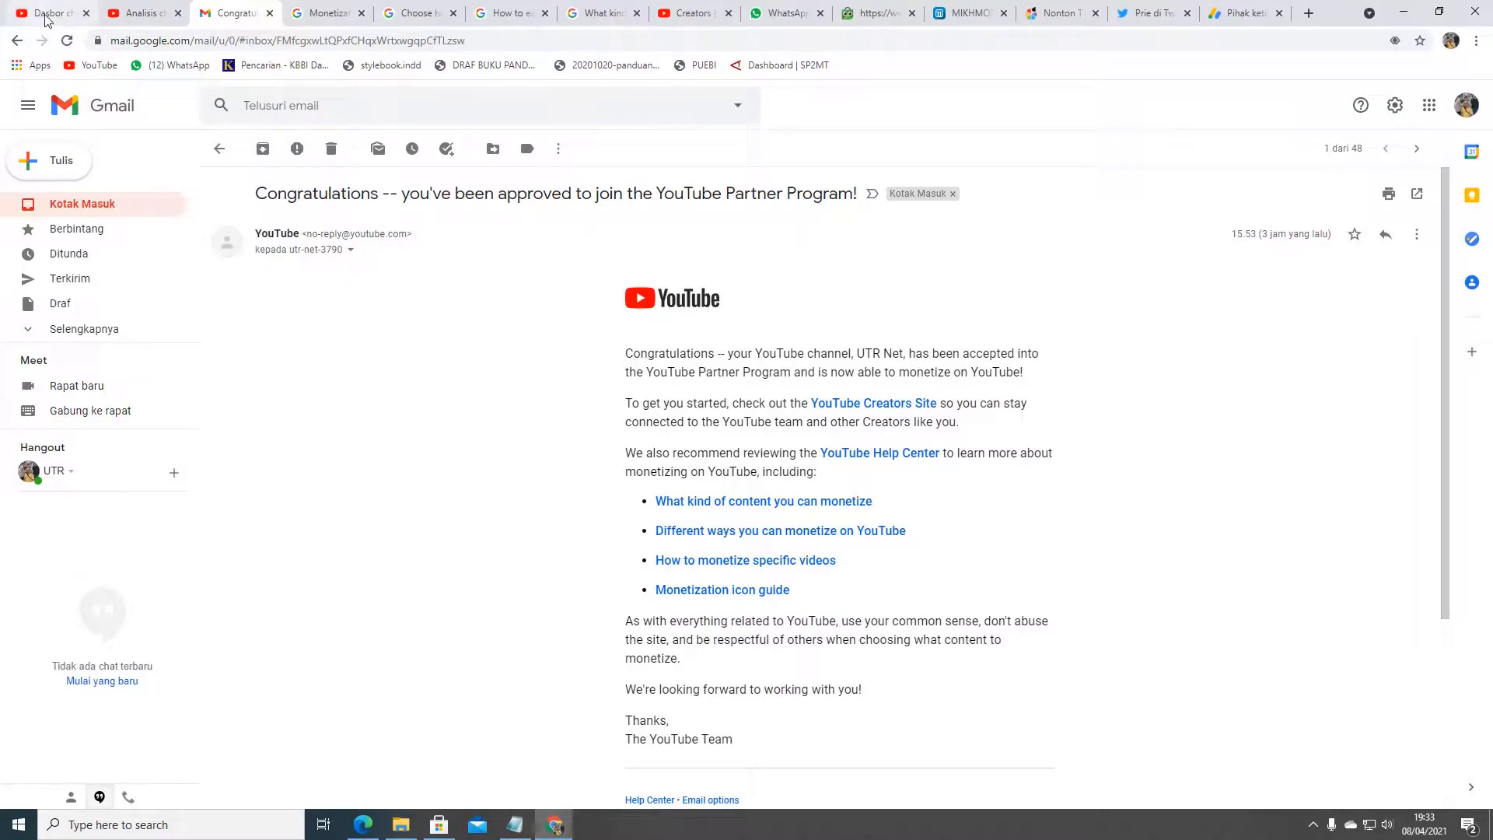
pyautogui.click(52, 17)
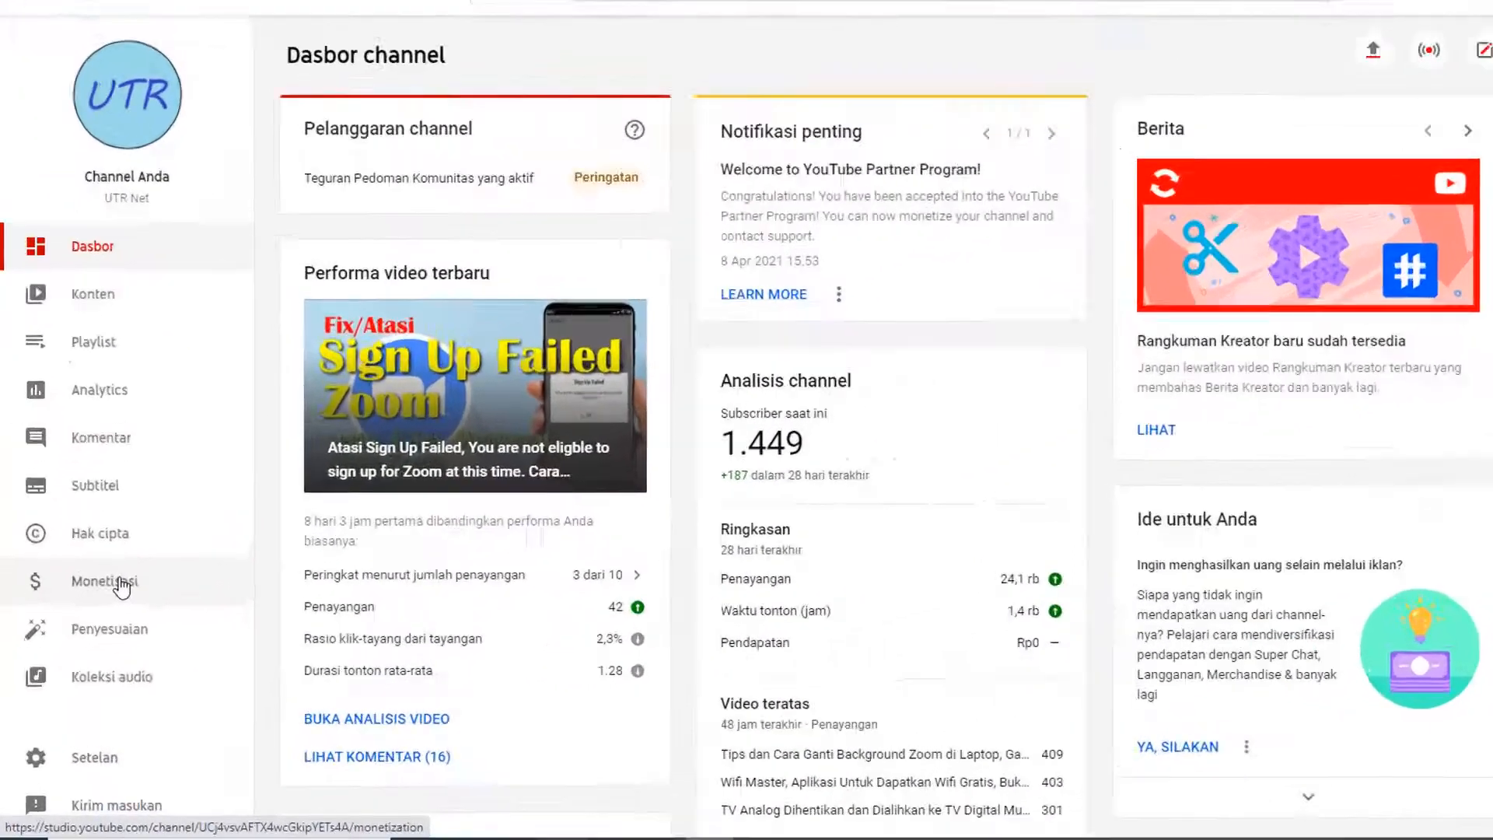
pyautogui.click(96, 612)
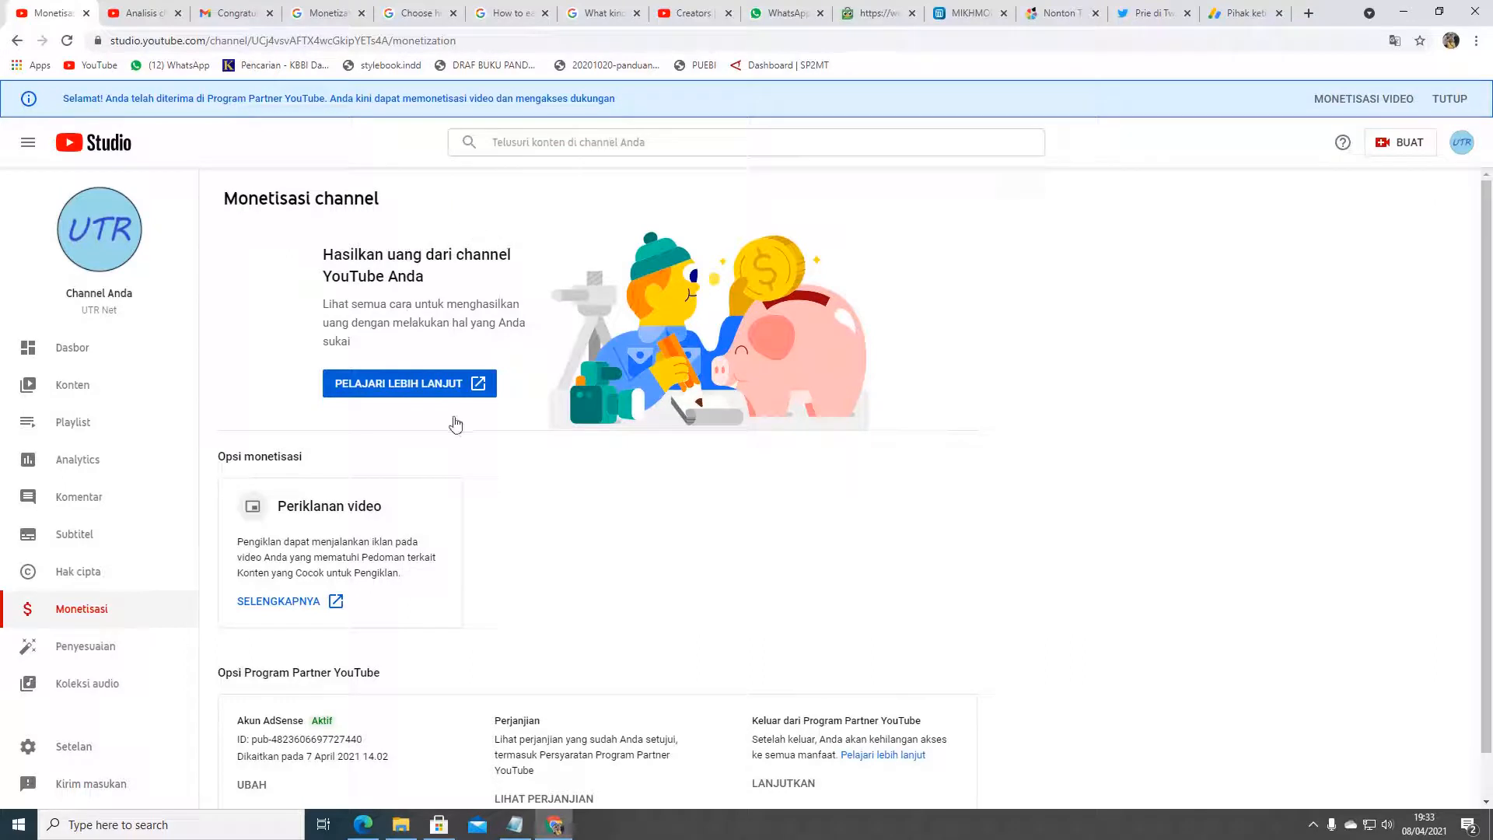
pyautogui.scroll(-1, 455, 423)
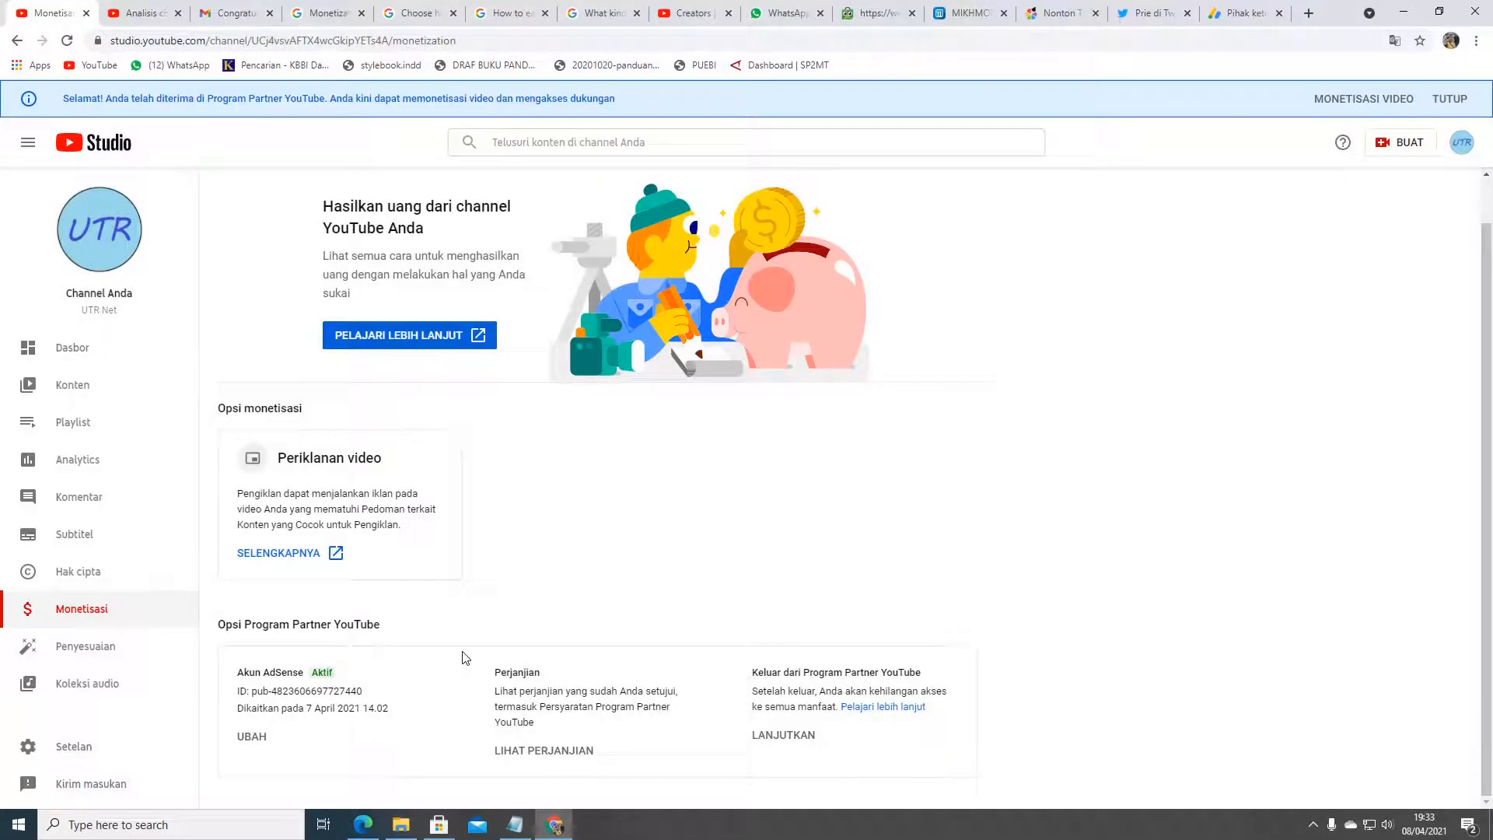
pyautogui.scroll(1, 465, 658)
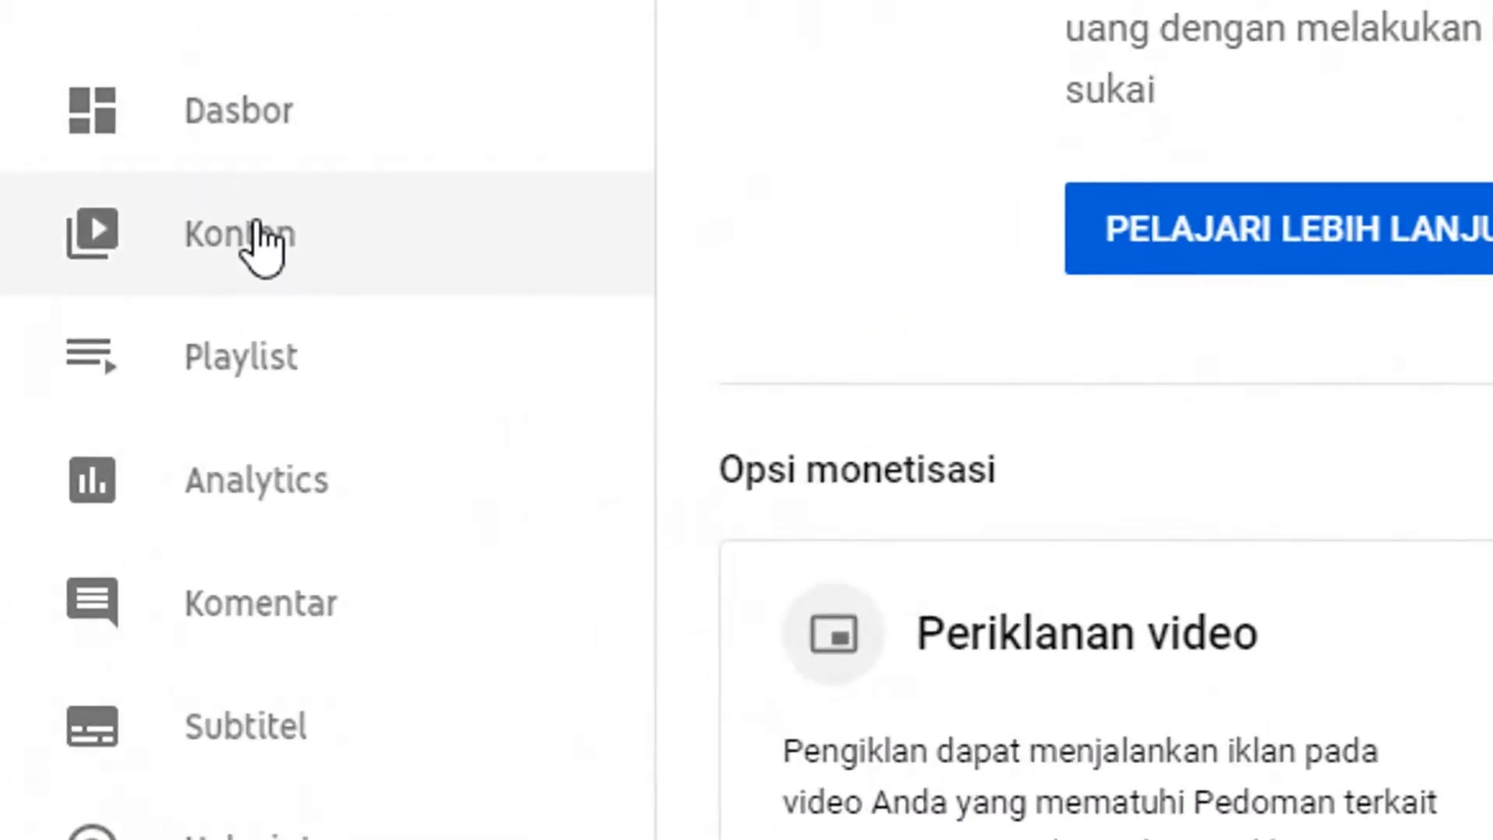
# Step: In the channel's content list, set monetization to "Aktif" for the "Atasi Sign Up Failed" Zoom video and save it
pyautogui.click(261, 245)
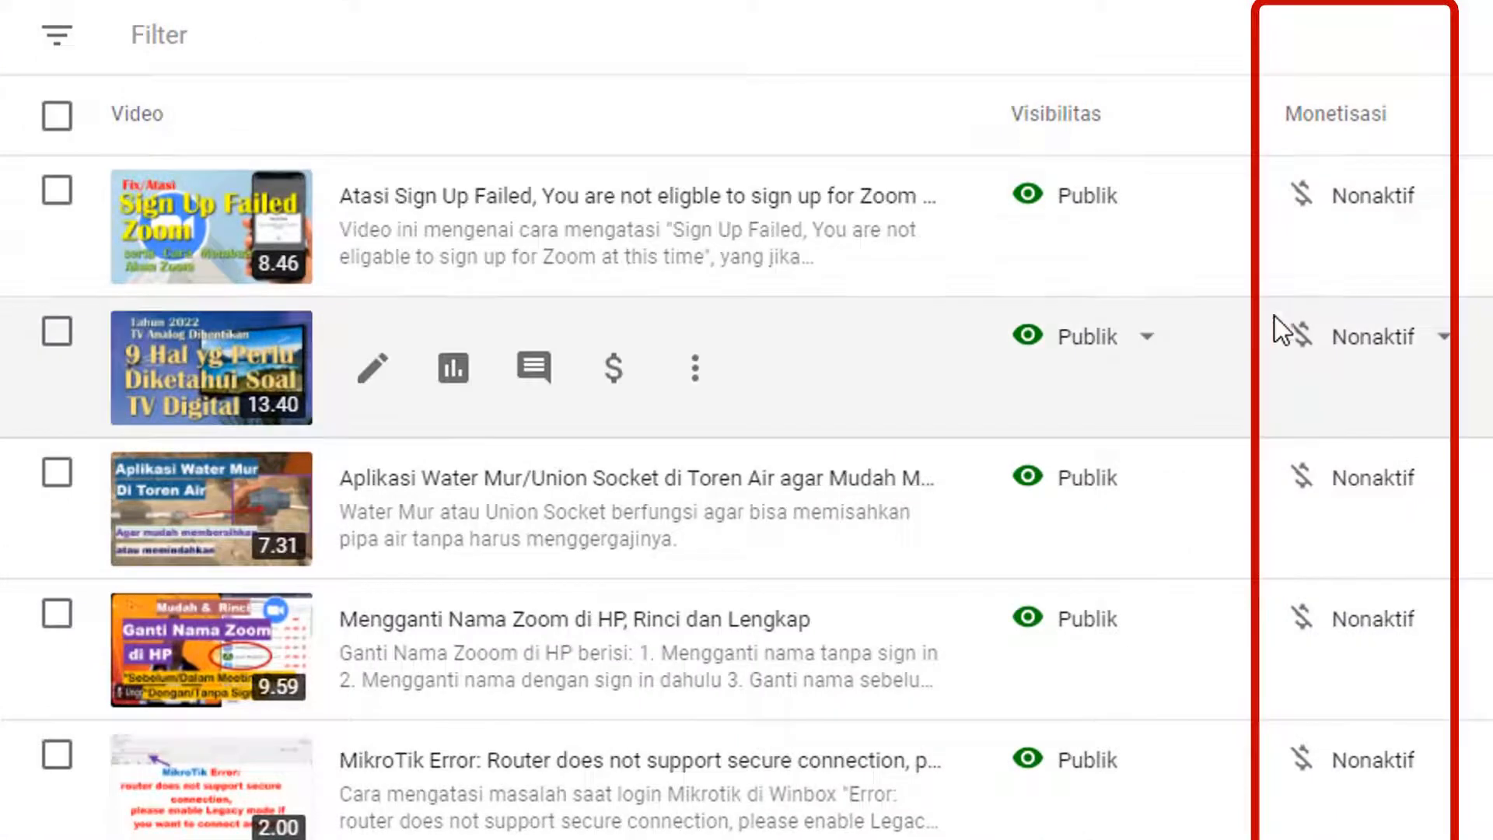
pyautogui.moveTo(1327, 323)
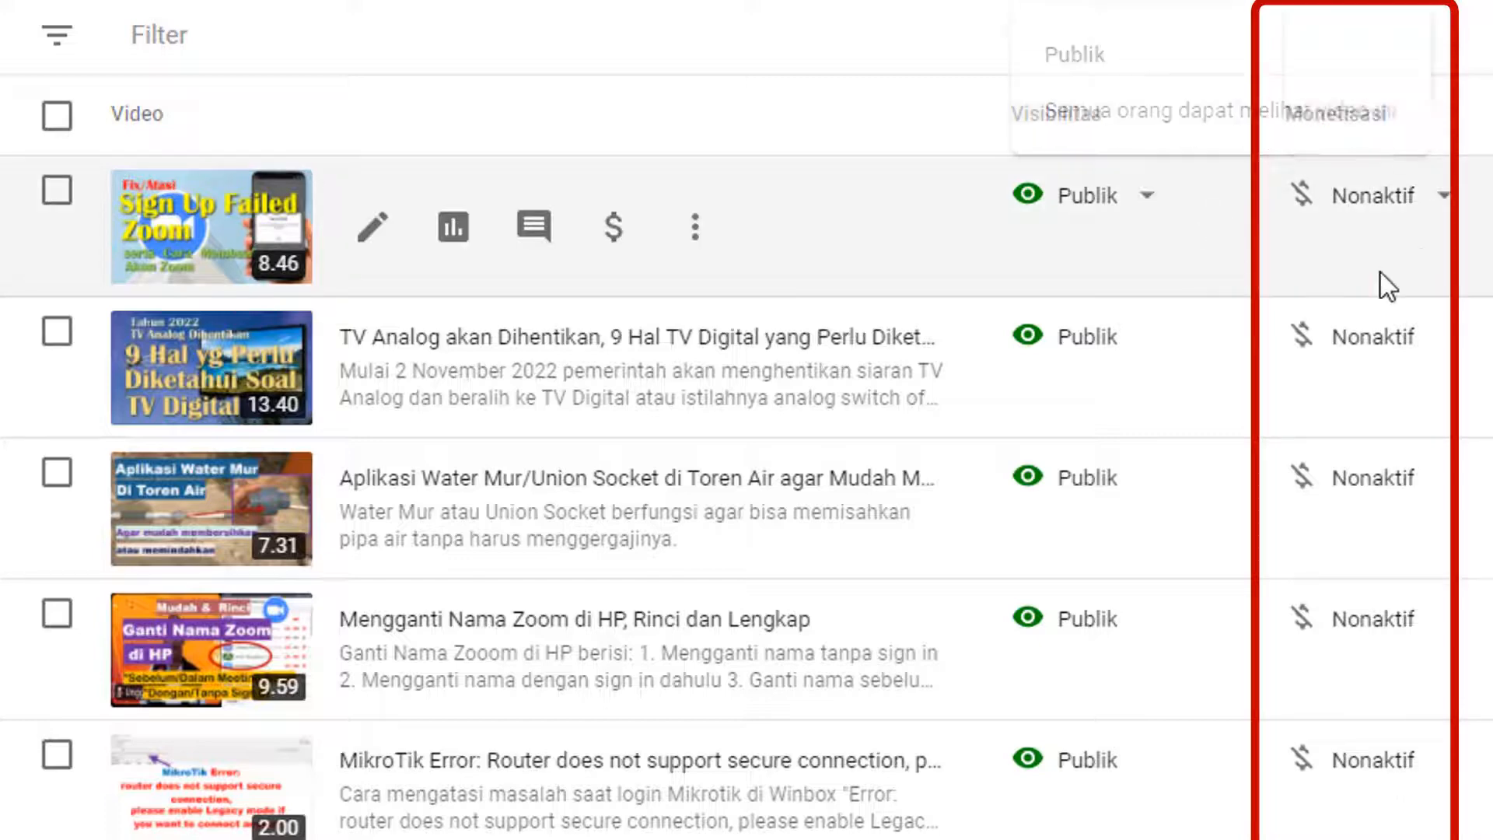
pyautogui.moveTo(1435, 226)
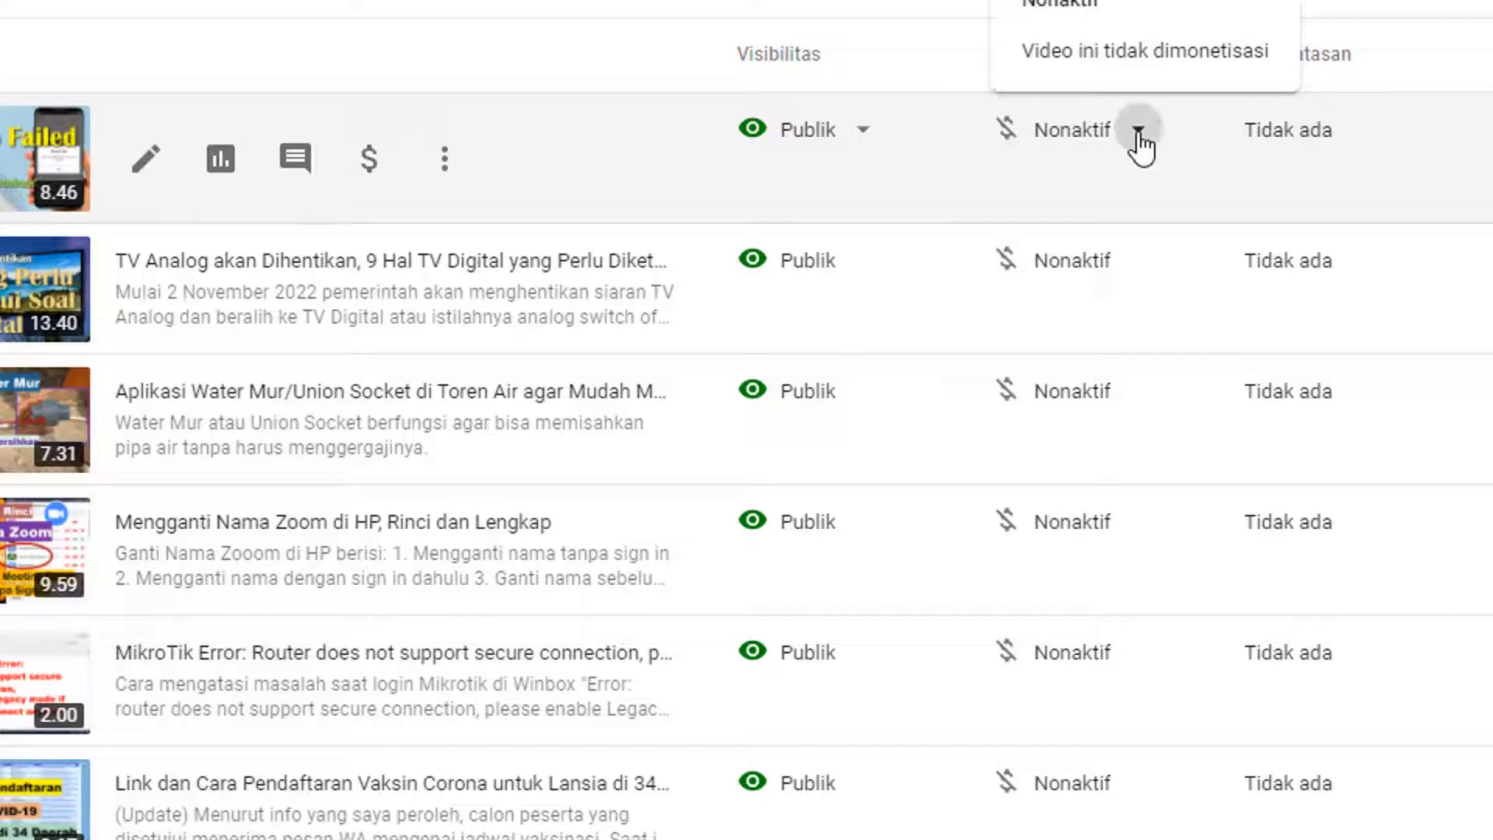
pyautogui.click(1136, 133)
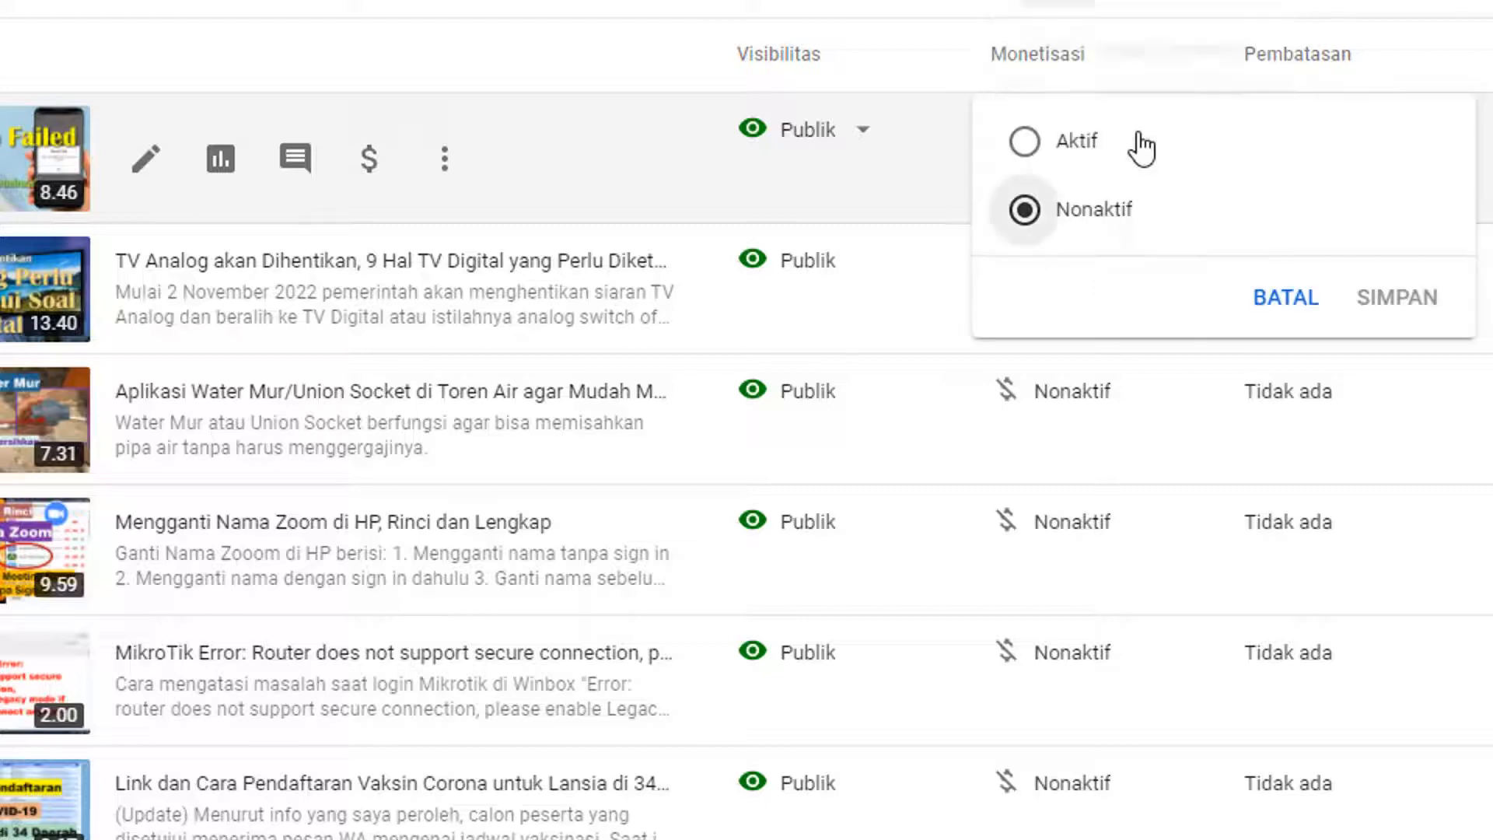
pyautogui.click(1028, 148)
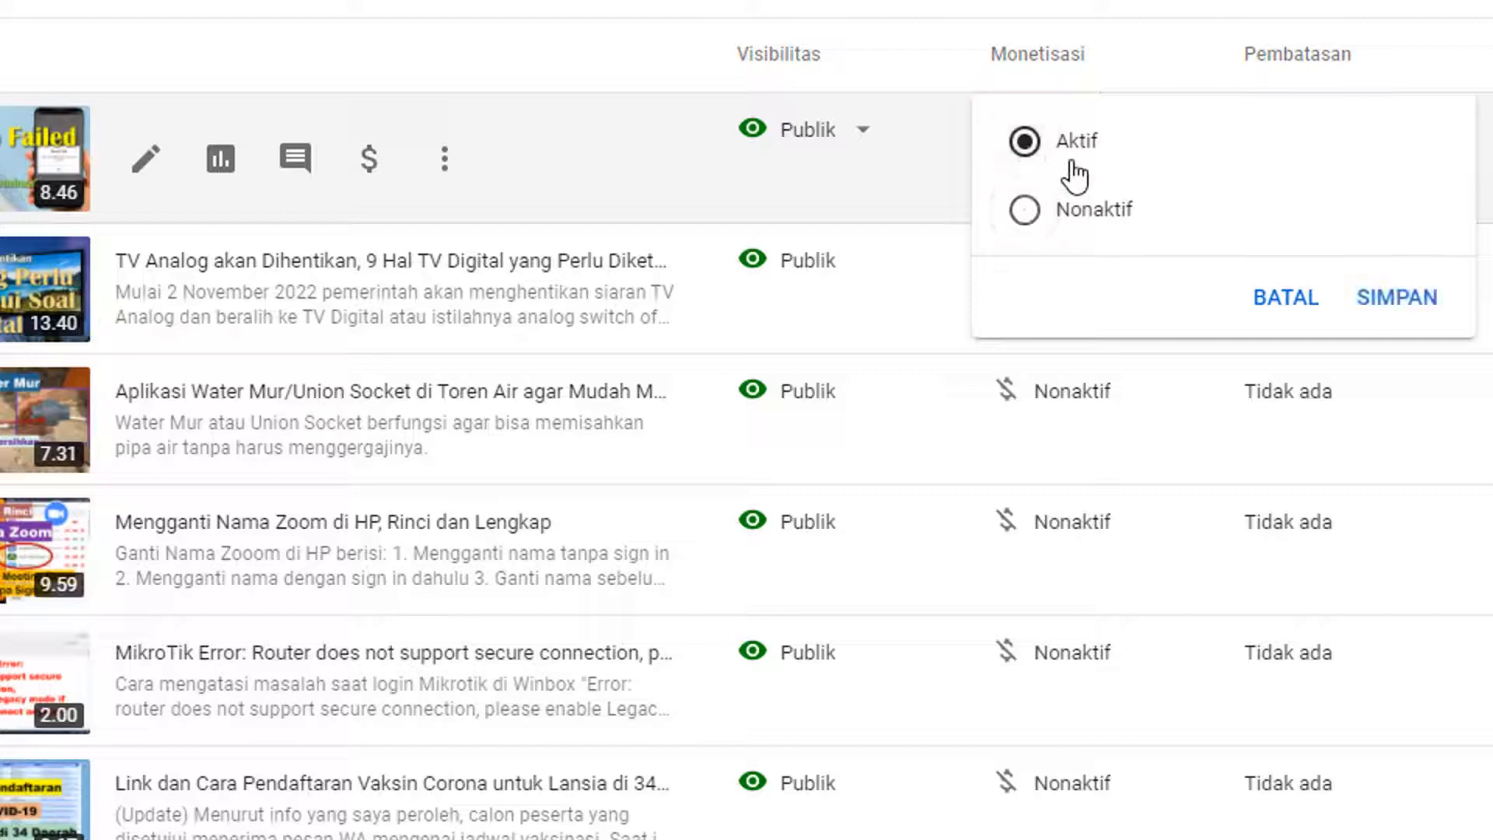
pyautogui.click(1418, 311)
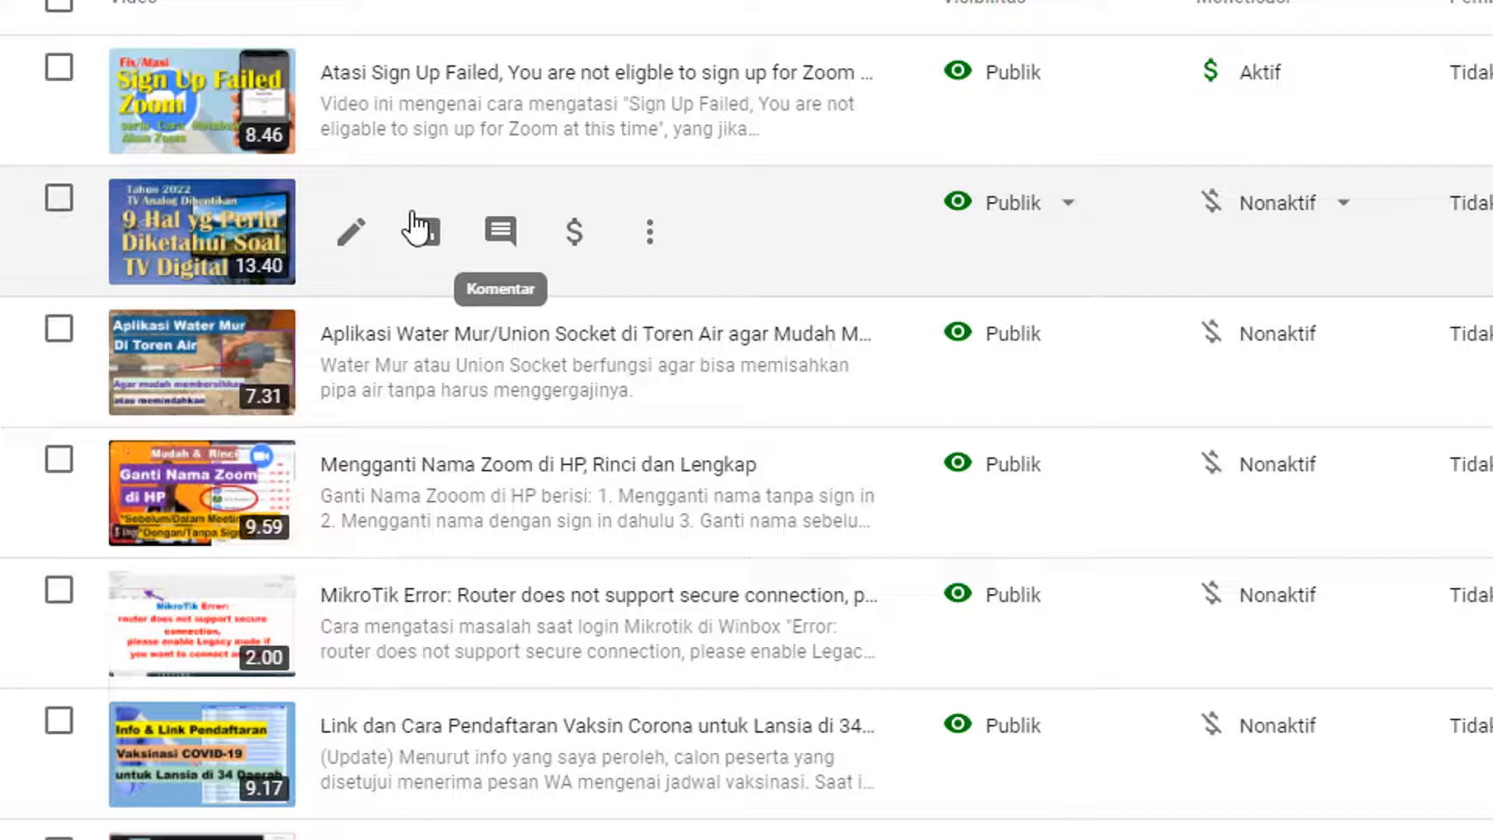
# Step: Open the monetization settings of the "TV Analog akan Dihentikan, 9 Hal TV Digital" video and set monetization to "Aktif"
pyautogui.click(354, 234)
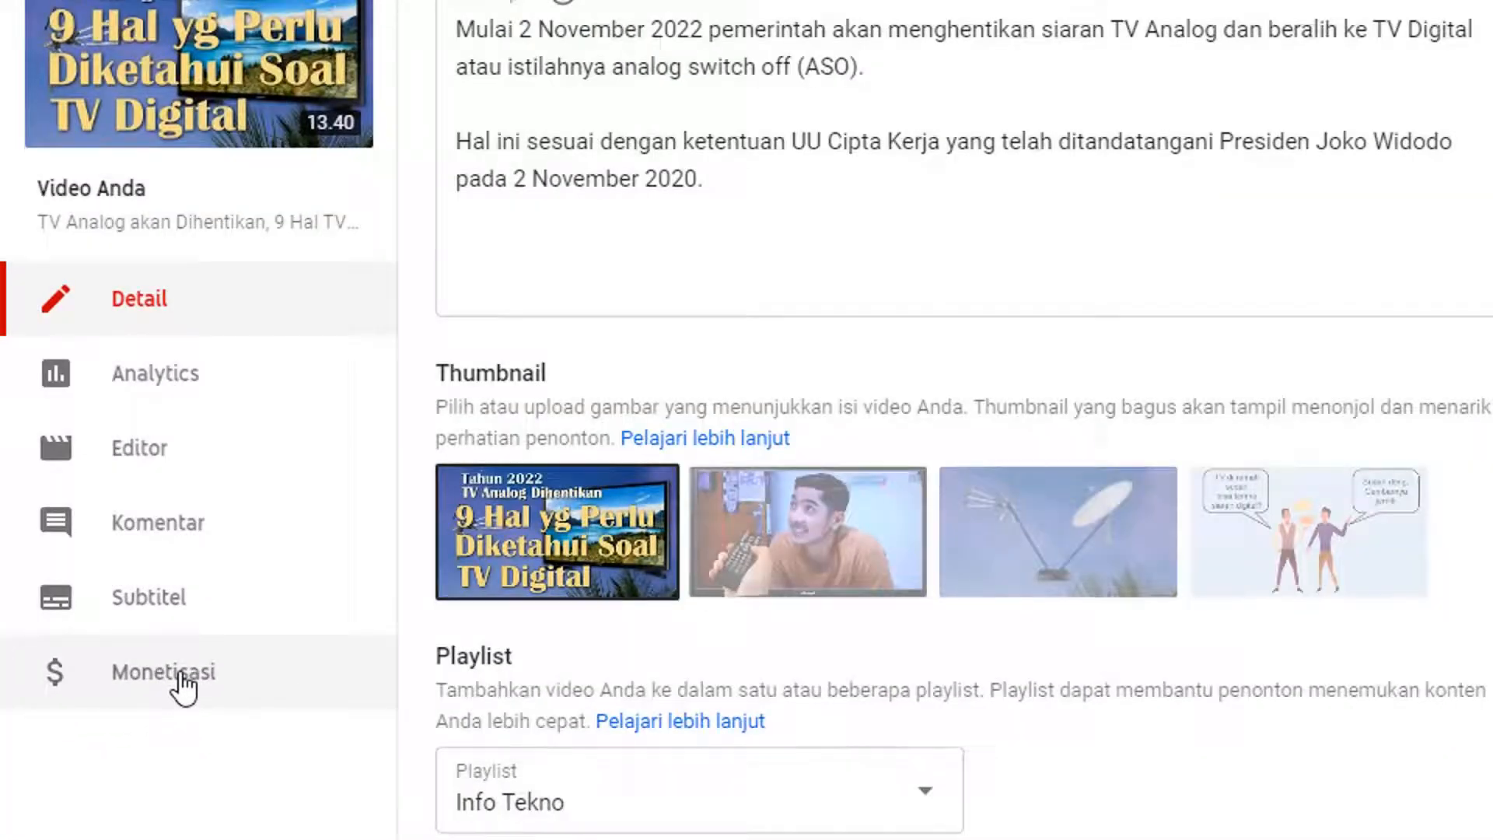
pyautogui.click(181, 676)
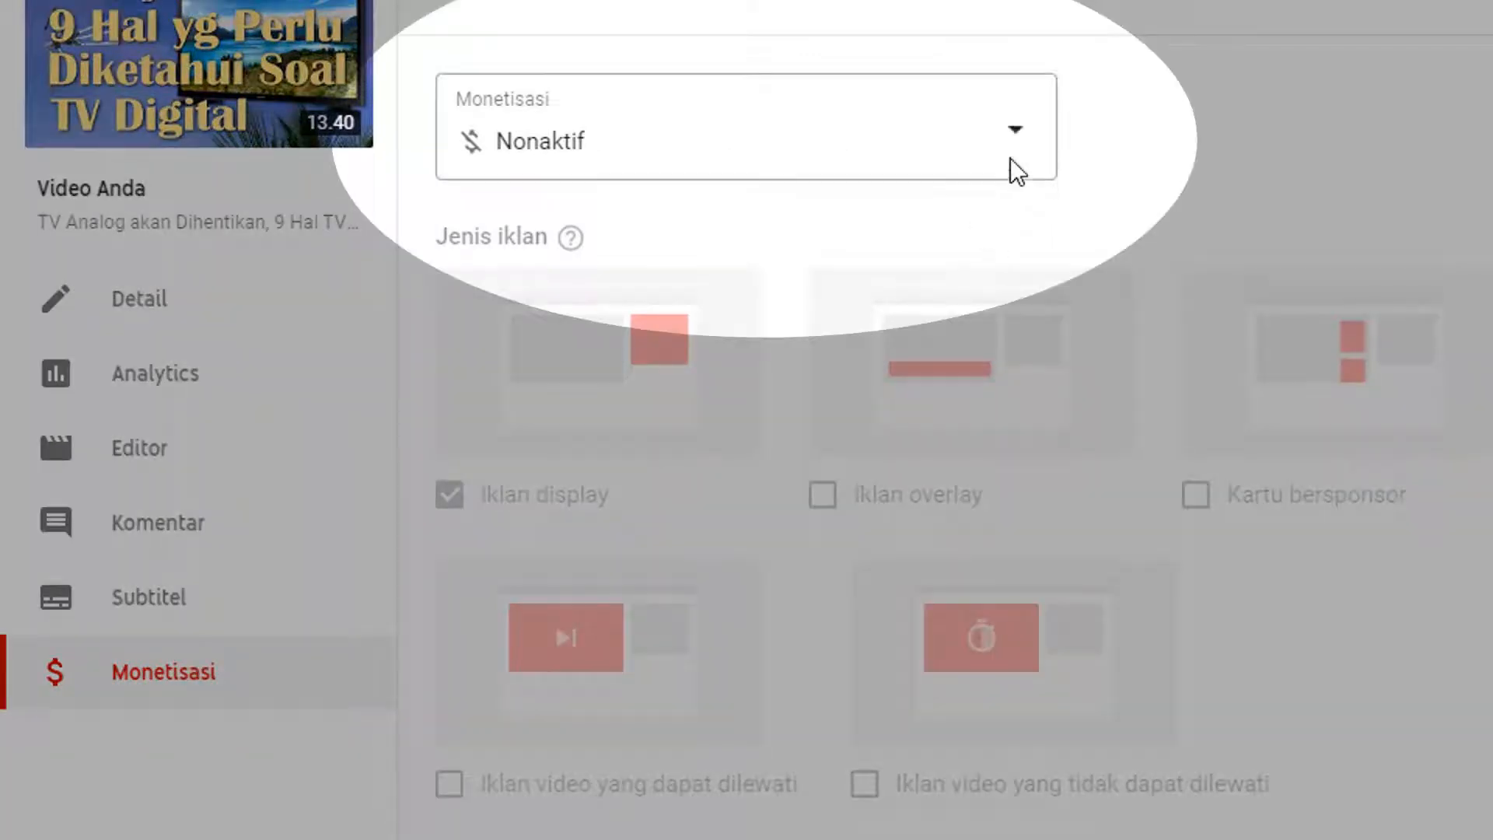
pyautogui.click(1013, 141)
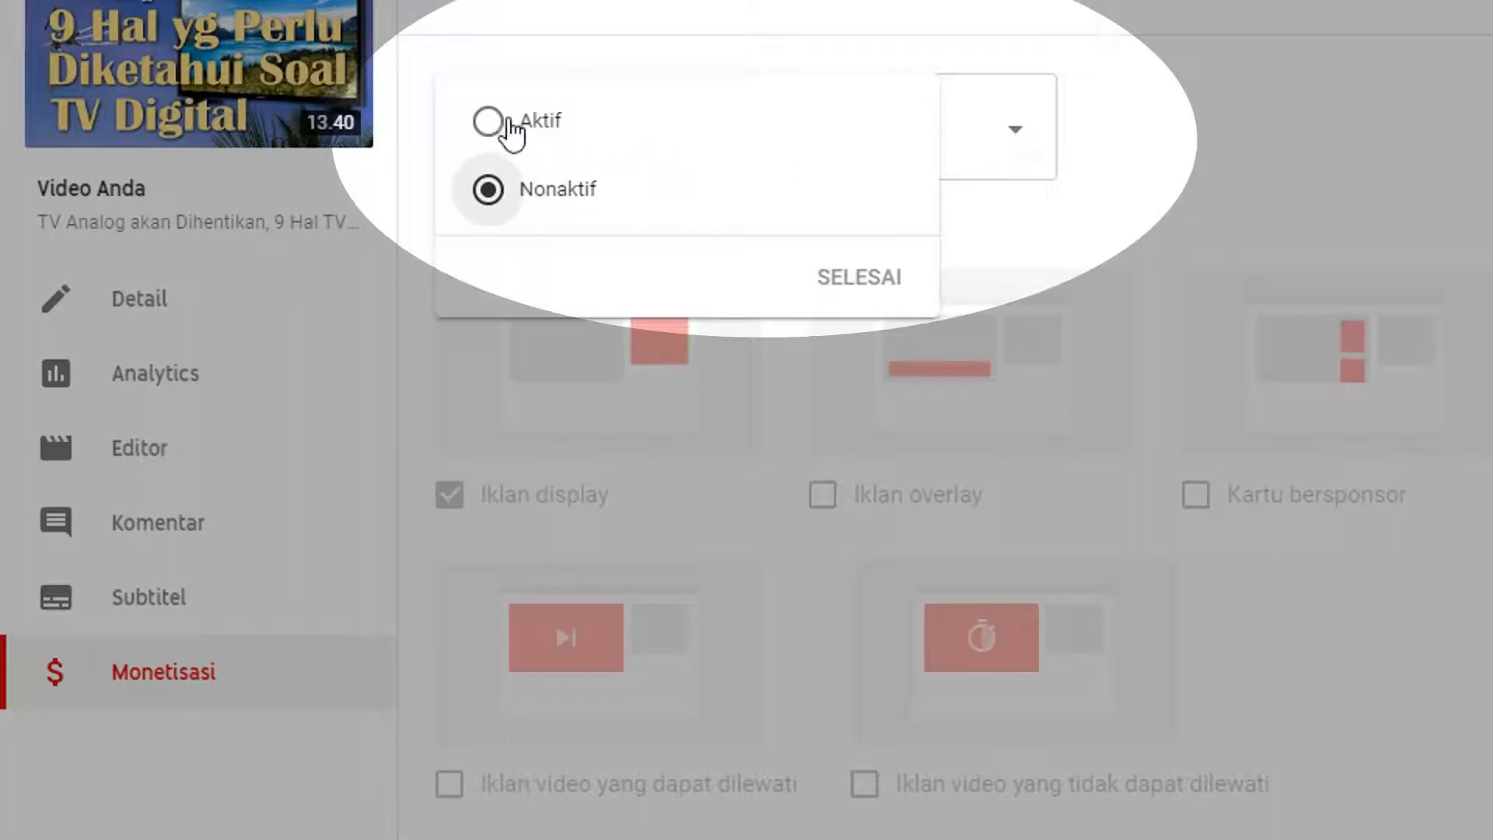
pyautogui.click(508, 123)
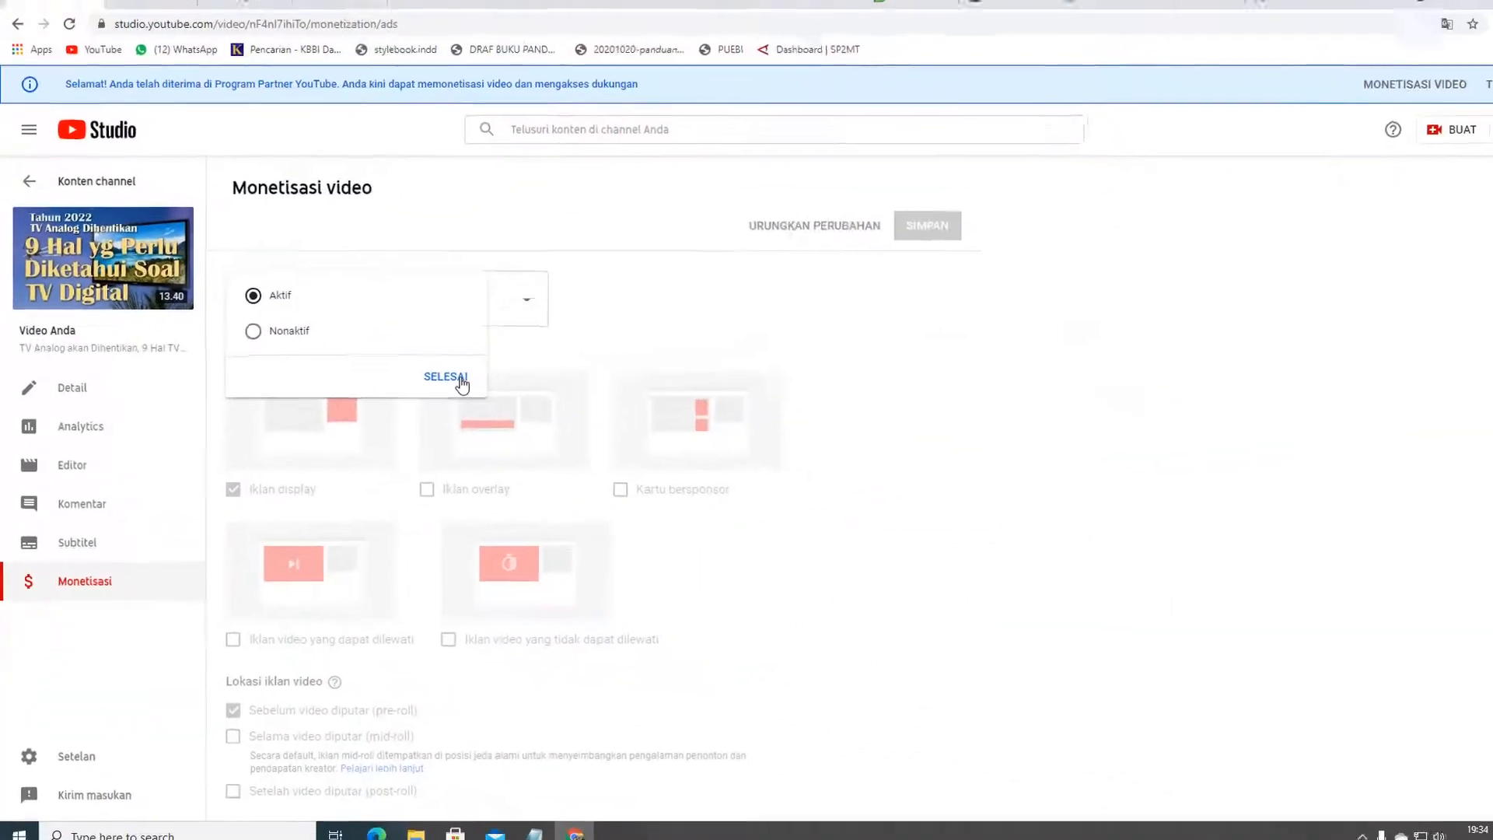
pyautogui.click(458, 378)
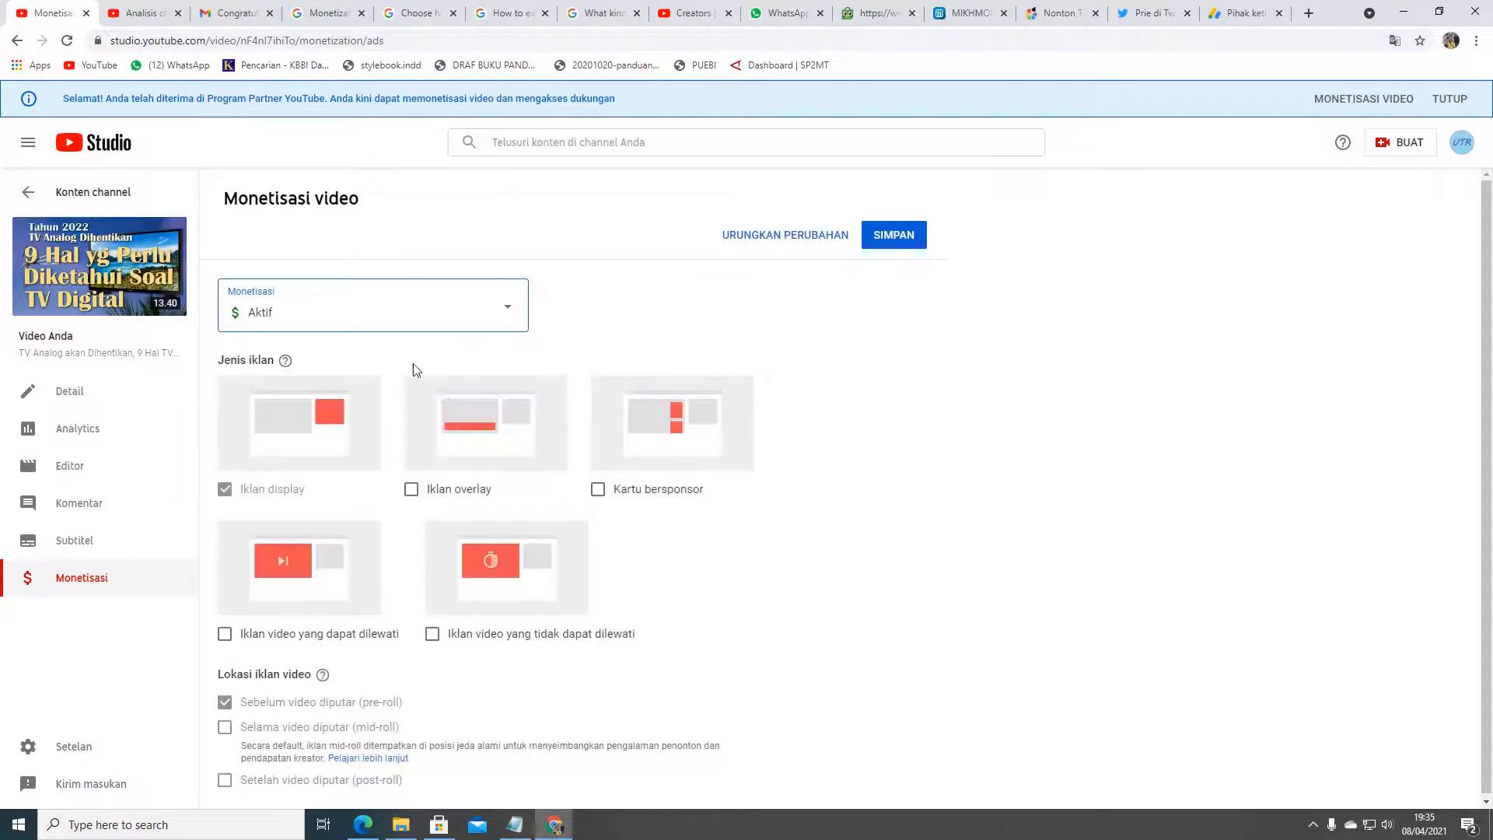
# Step: Enable overlay ads, sponsored cards, skippable video ads and non-skippable video ads for the TV Analog video
pyautogui.click(412, 490)
pyautogui.click(599, 492)
pyautogui.click(225, 635)
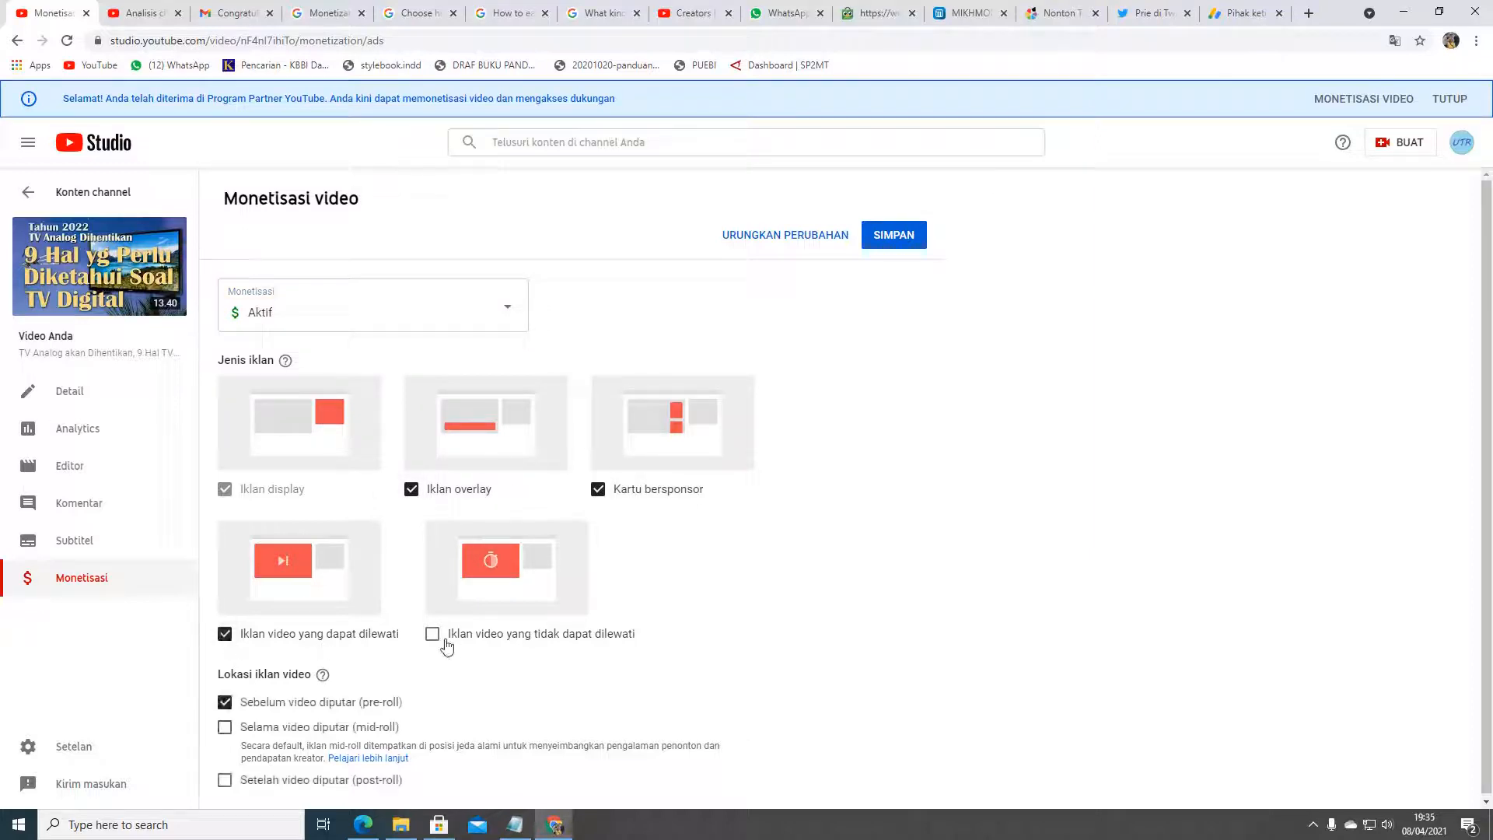
pyautogui.click(433, 634)
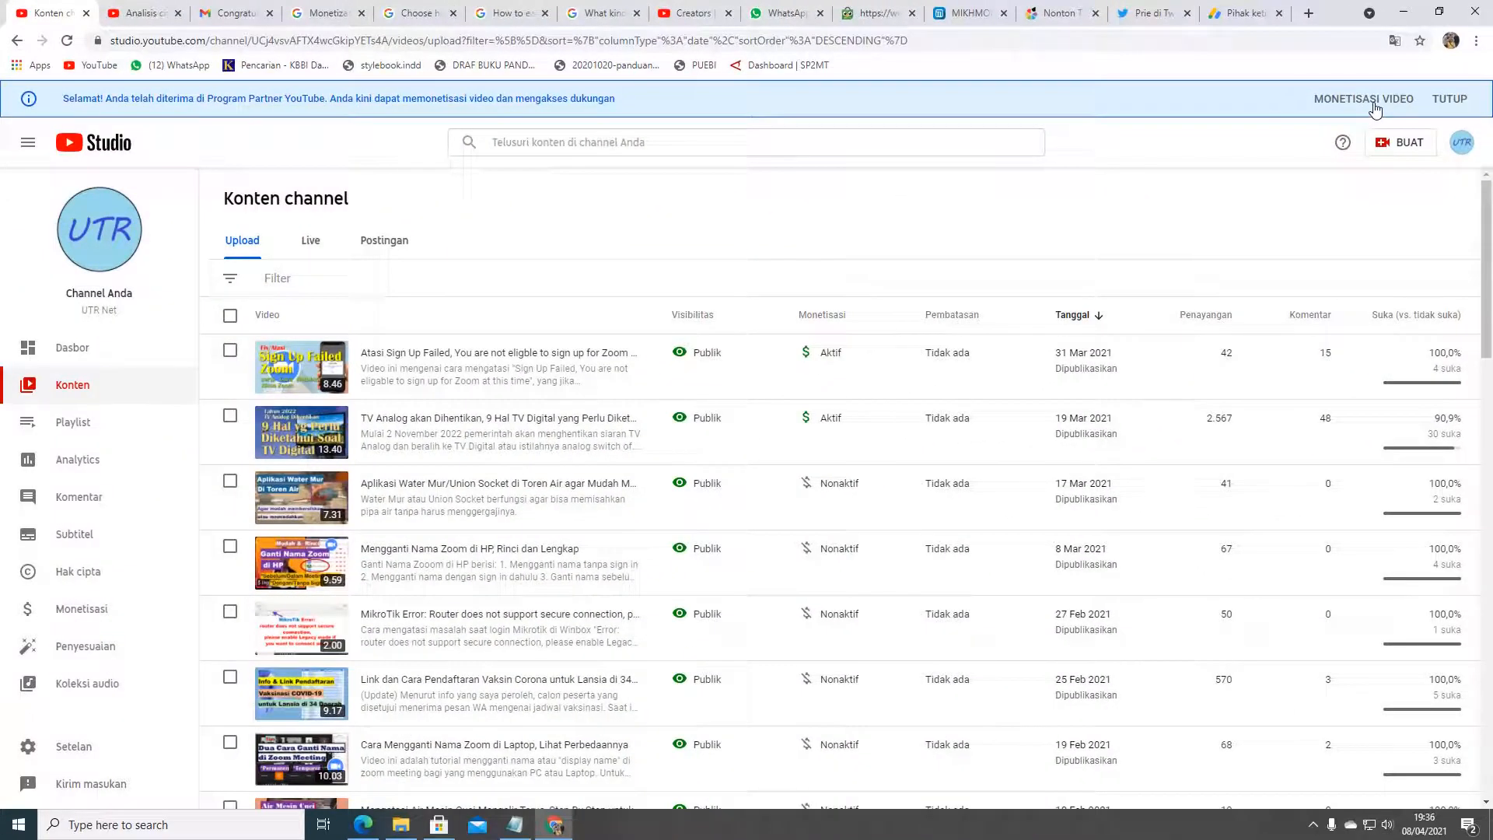
# Step: Set the monetization preferences to "Monetisasi semua video sekarang" with all ad types and ads during videos enabled, and apply them
pyautogui.click(1373, 101)
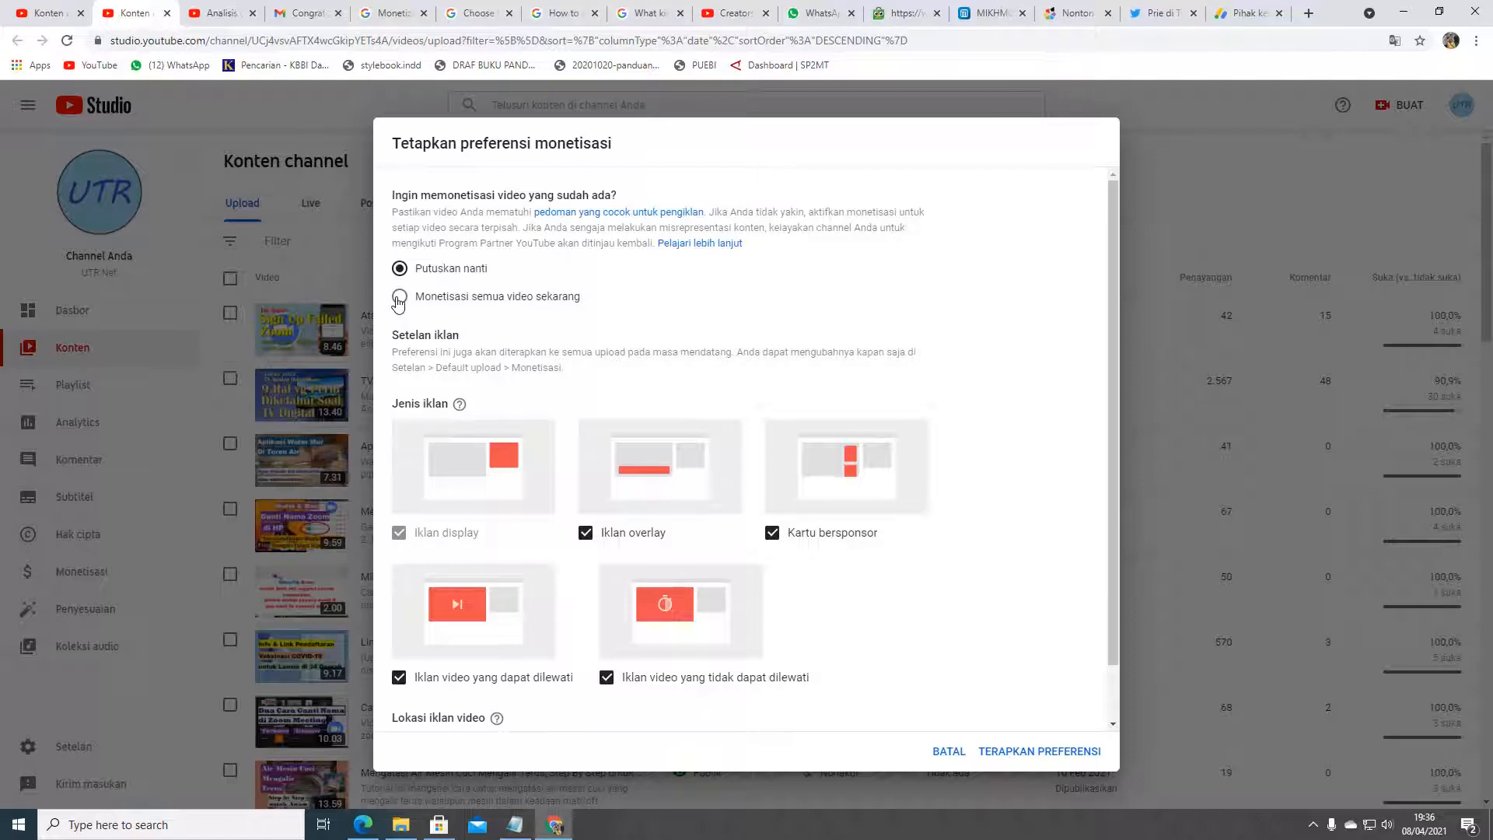
pyautogui.click(399, 298)
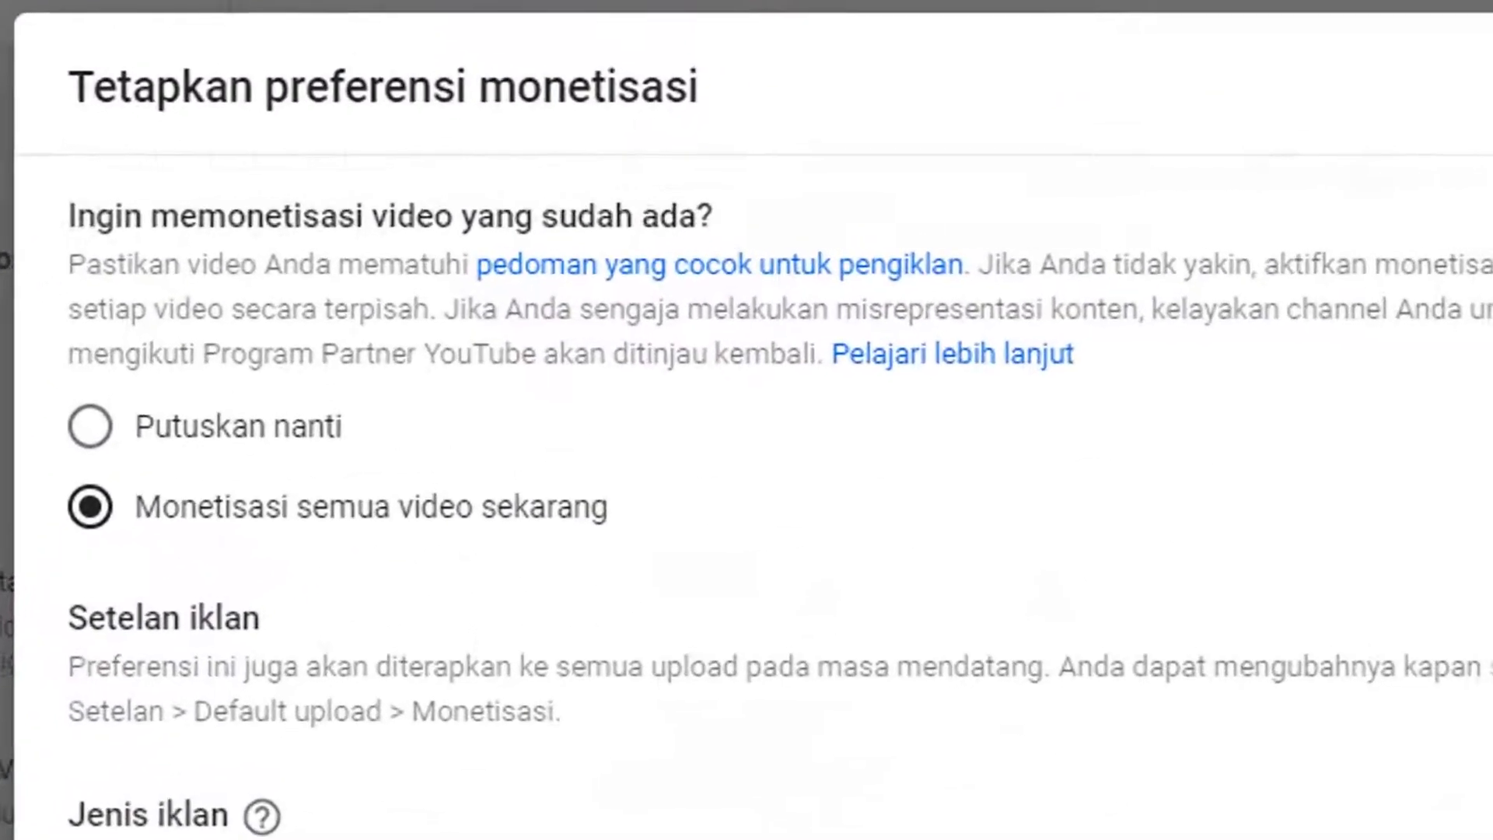
pyautogui.scroll(-1, 746, 498)
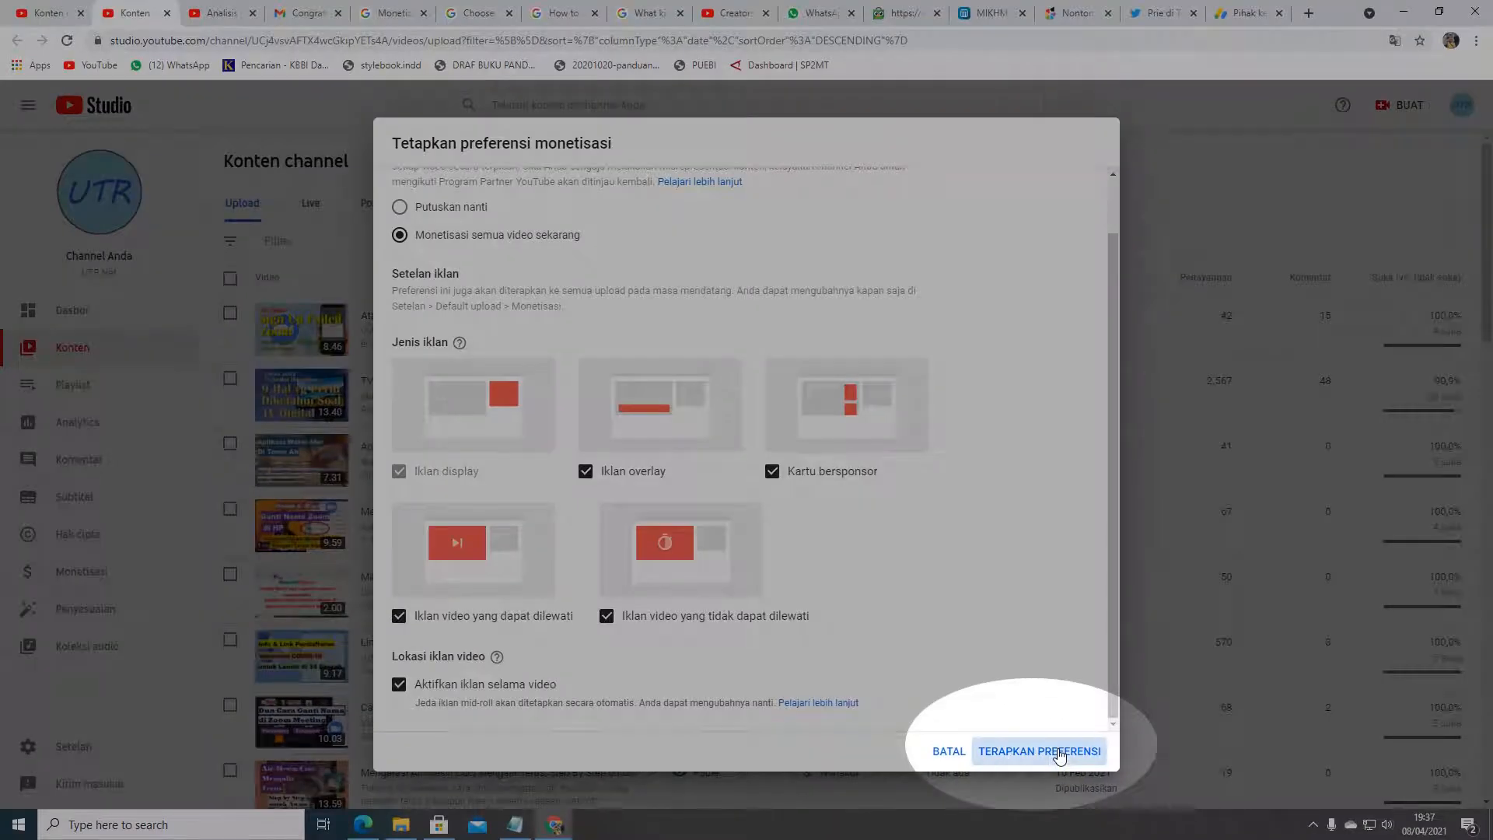
pyautogui.click(1059, 753)
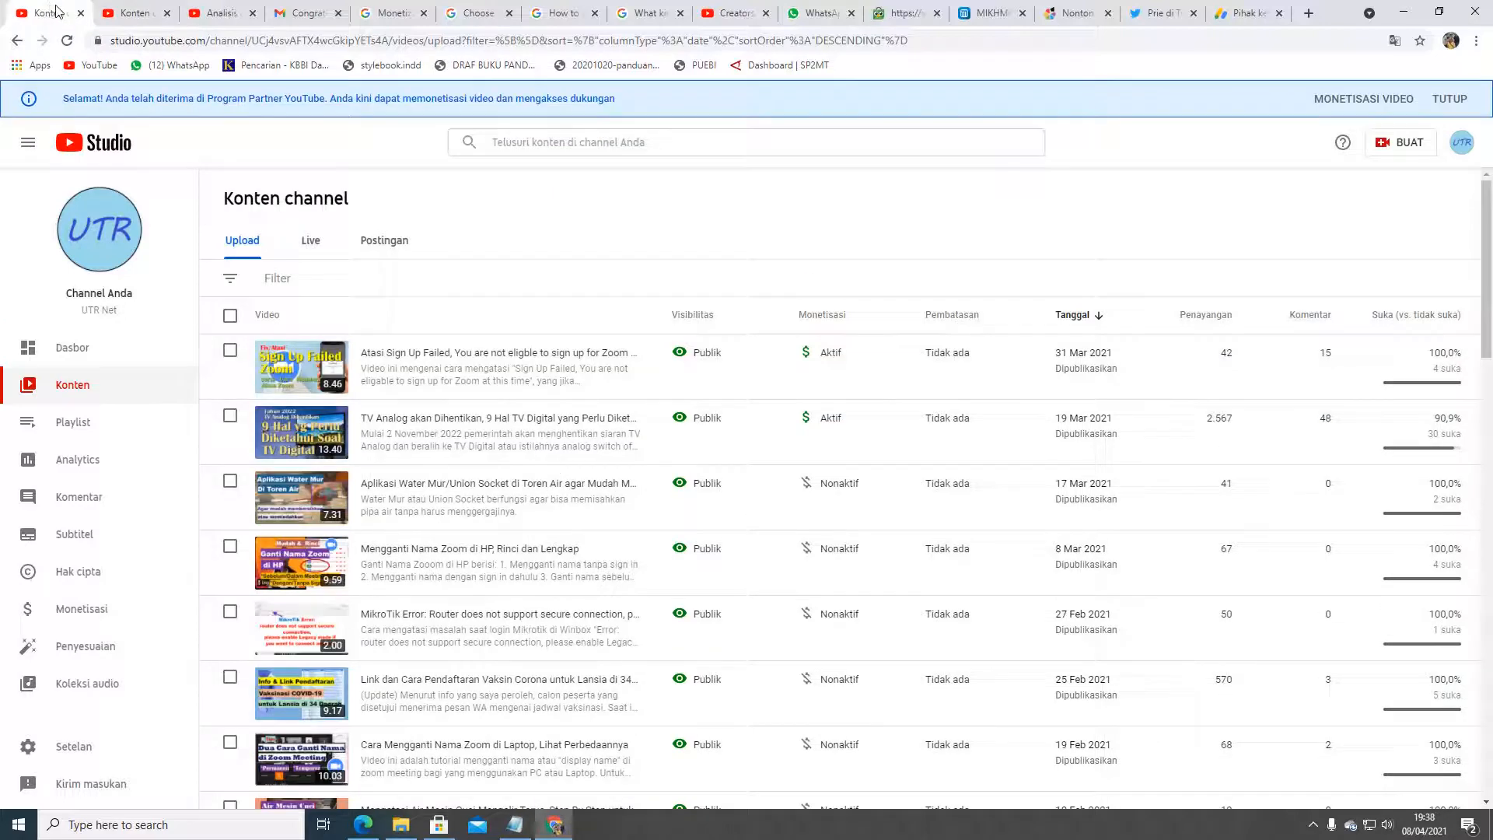
# Step: Examine the monetization status of the channel's videos across the content list, including the explanation of the "Terbatas" status
pyautogui.click(132, 13)
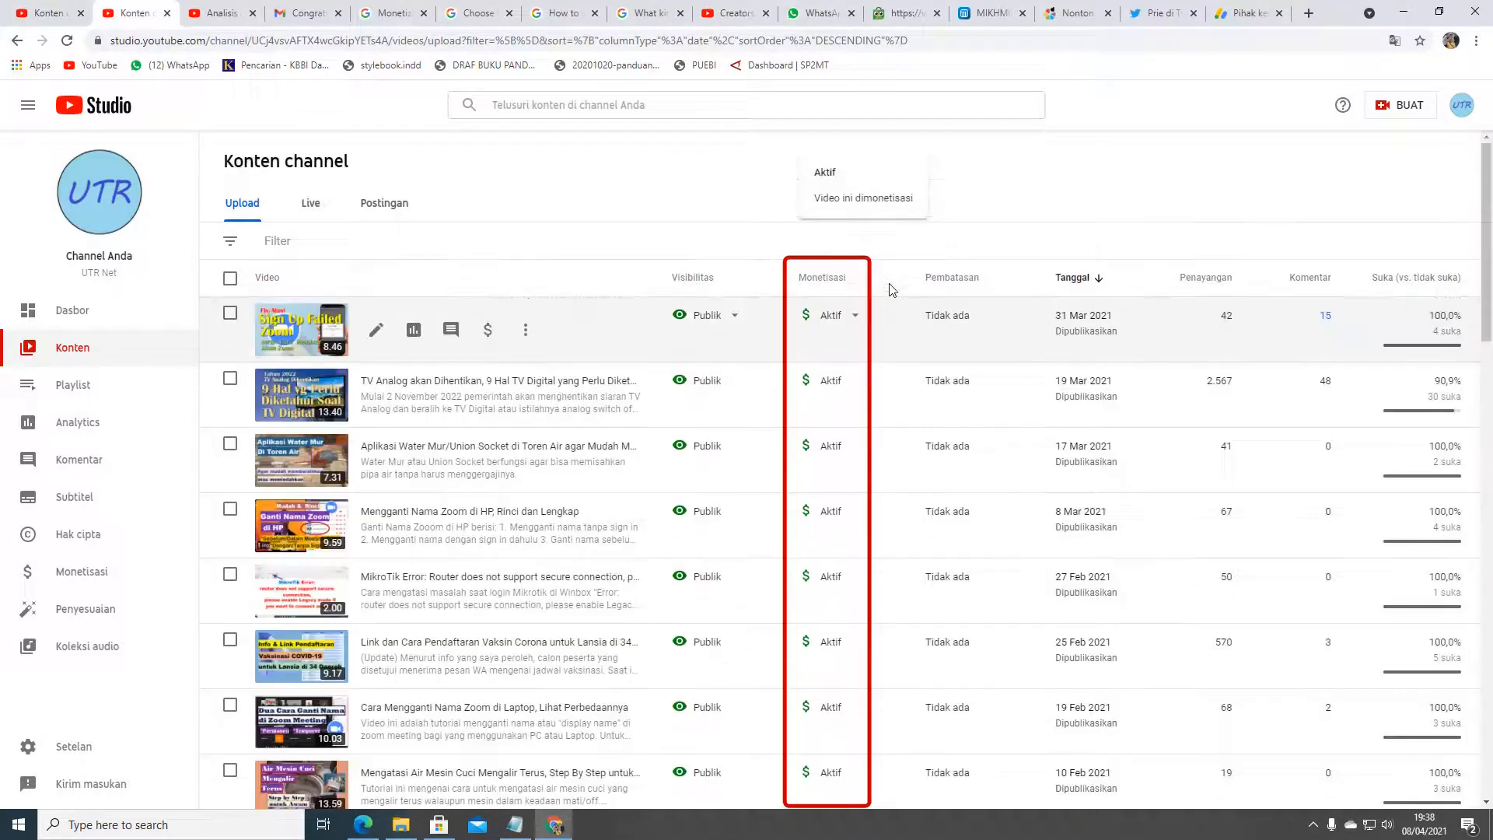
pyautogui.scroll(-3, 891, 336)
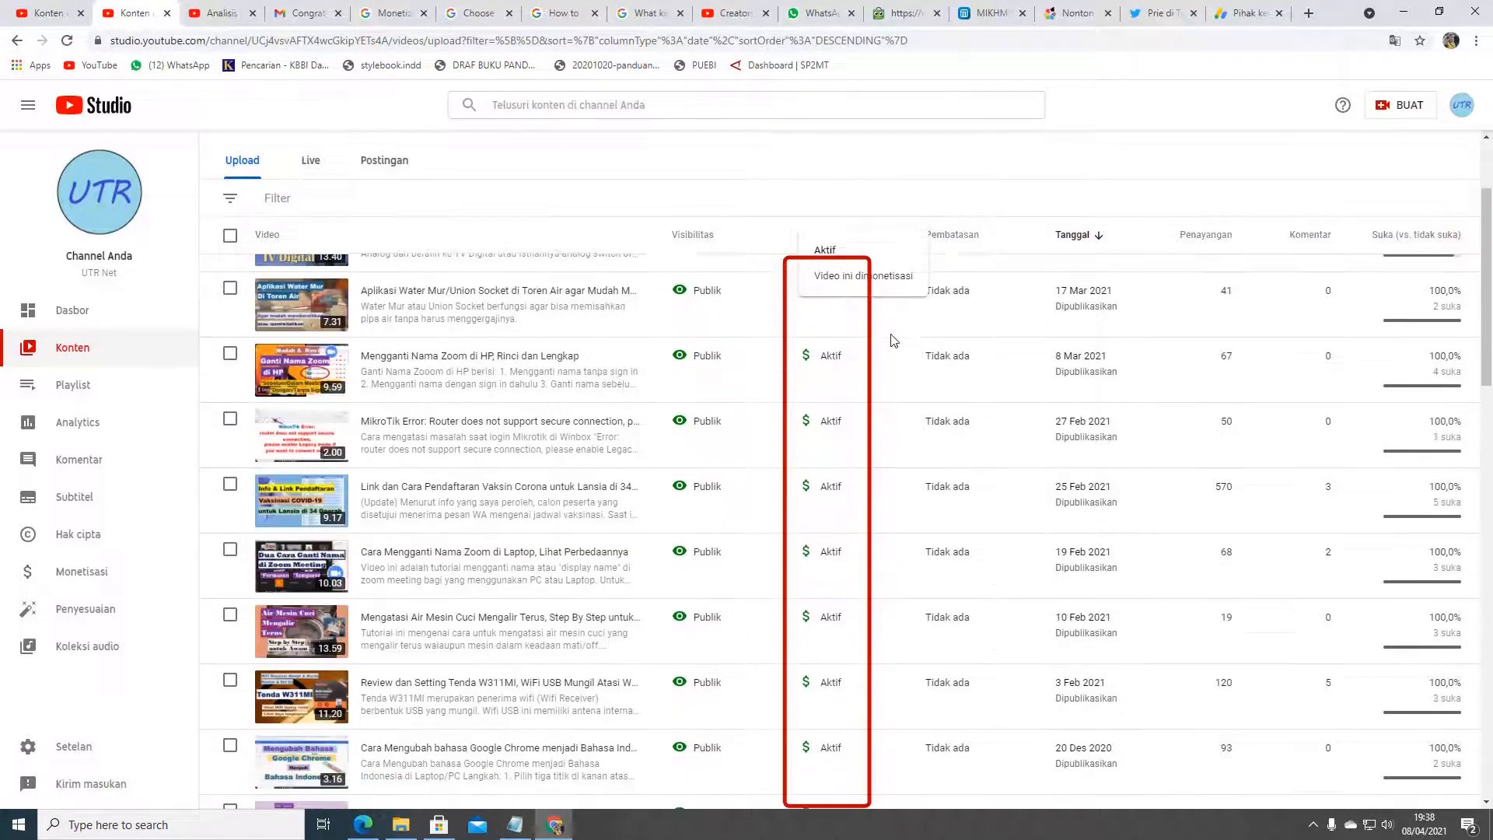
pyautogui.scroll(-4, 895, 340)
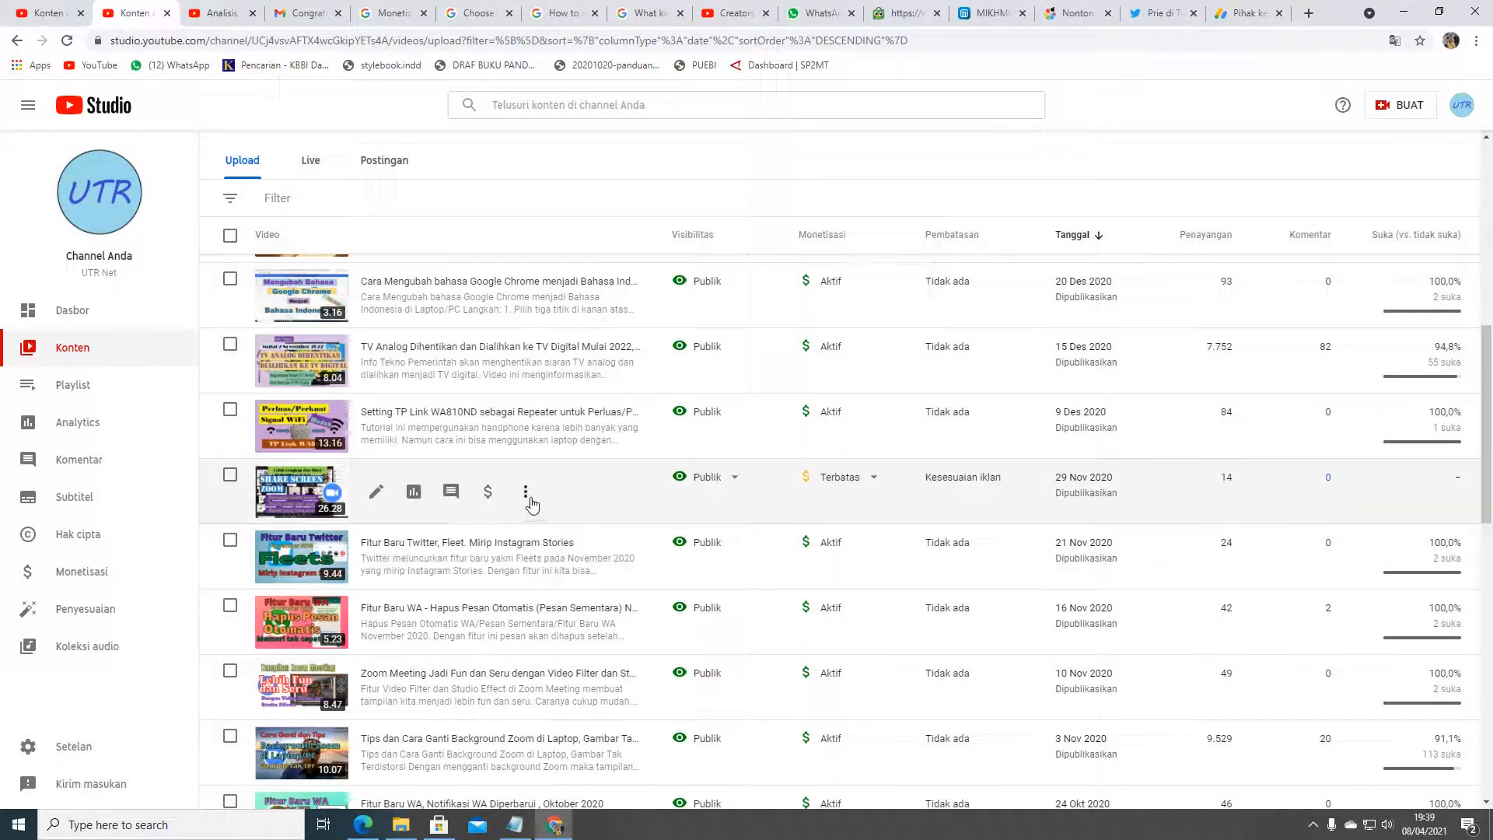
pyautogui.moveTo(905, 470)
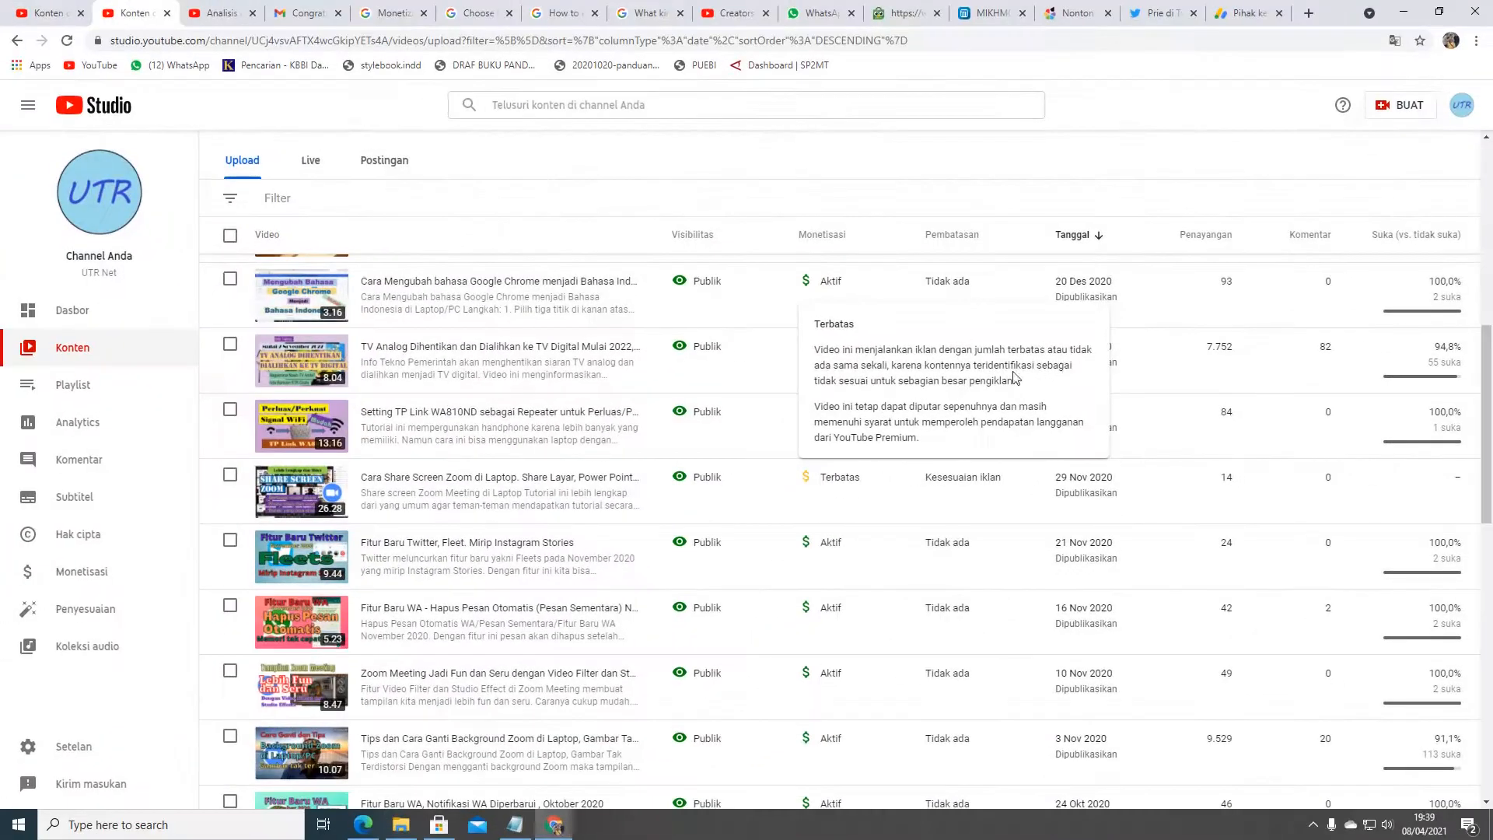
pyautogui.scroll(-10, 1040, 579)
pyautogui.scroll(-1, 1041, 579)
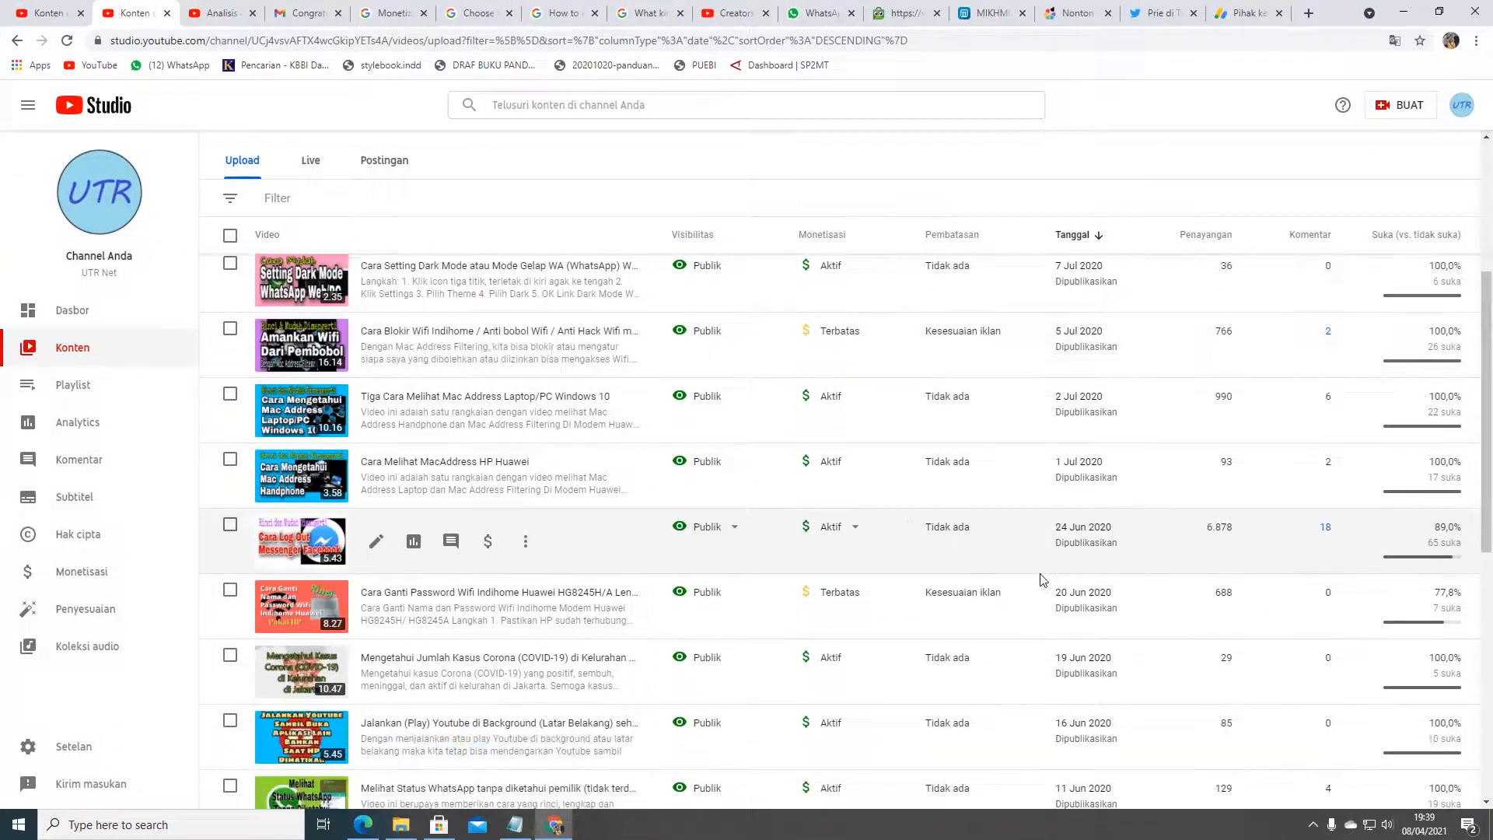
pyautogui.scroll(-4, 1040, 579)
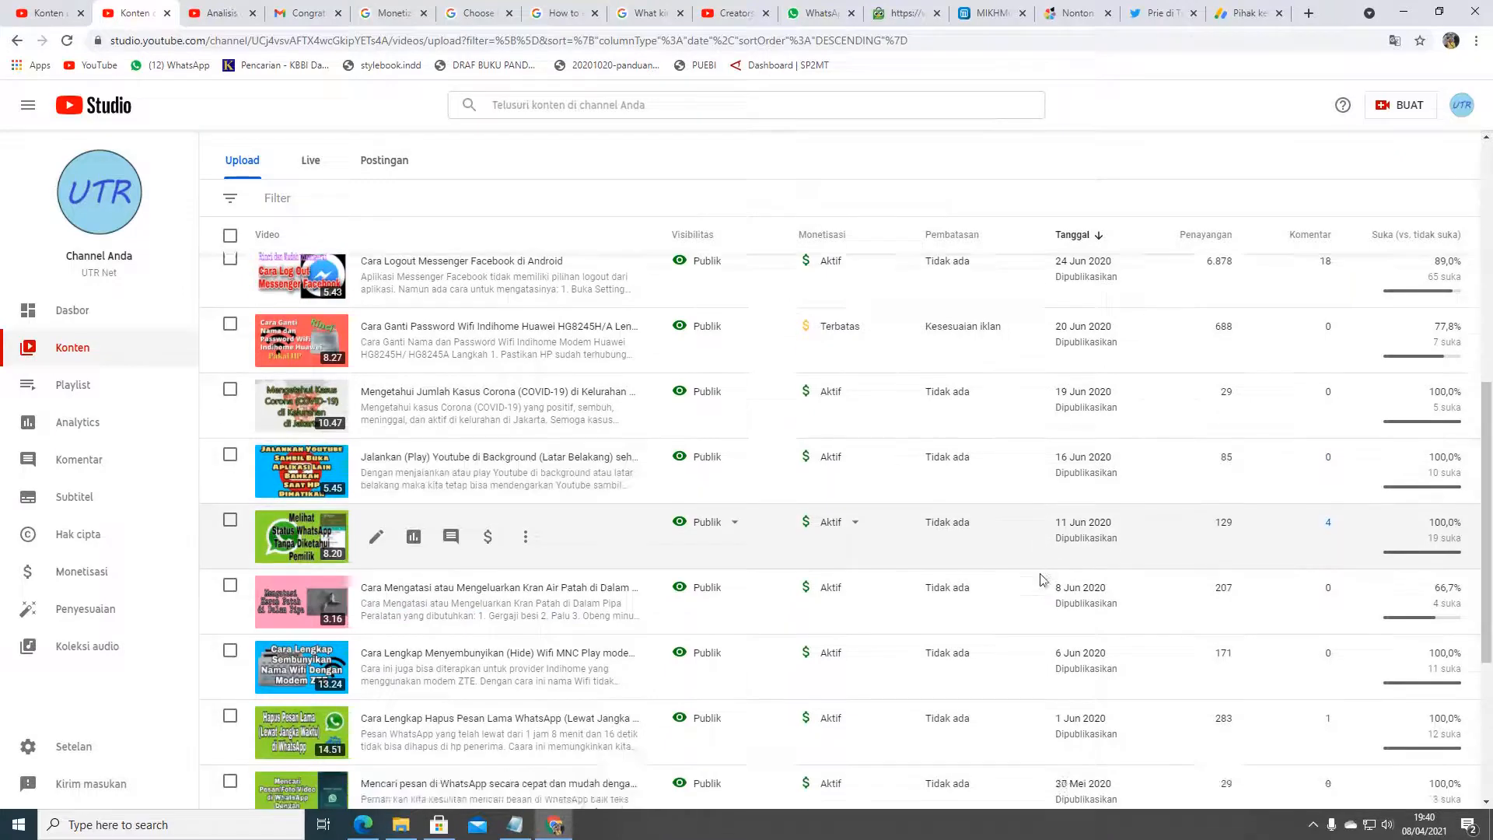
pyautogui.scroll(-5, 1040, 580)
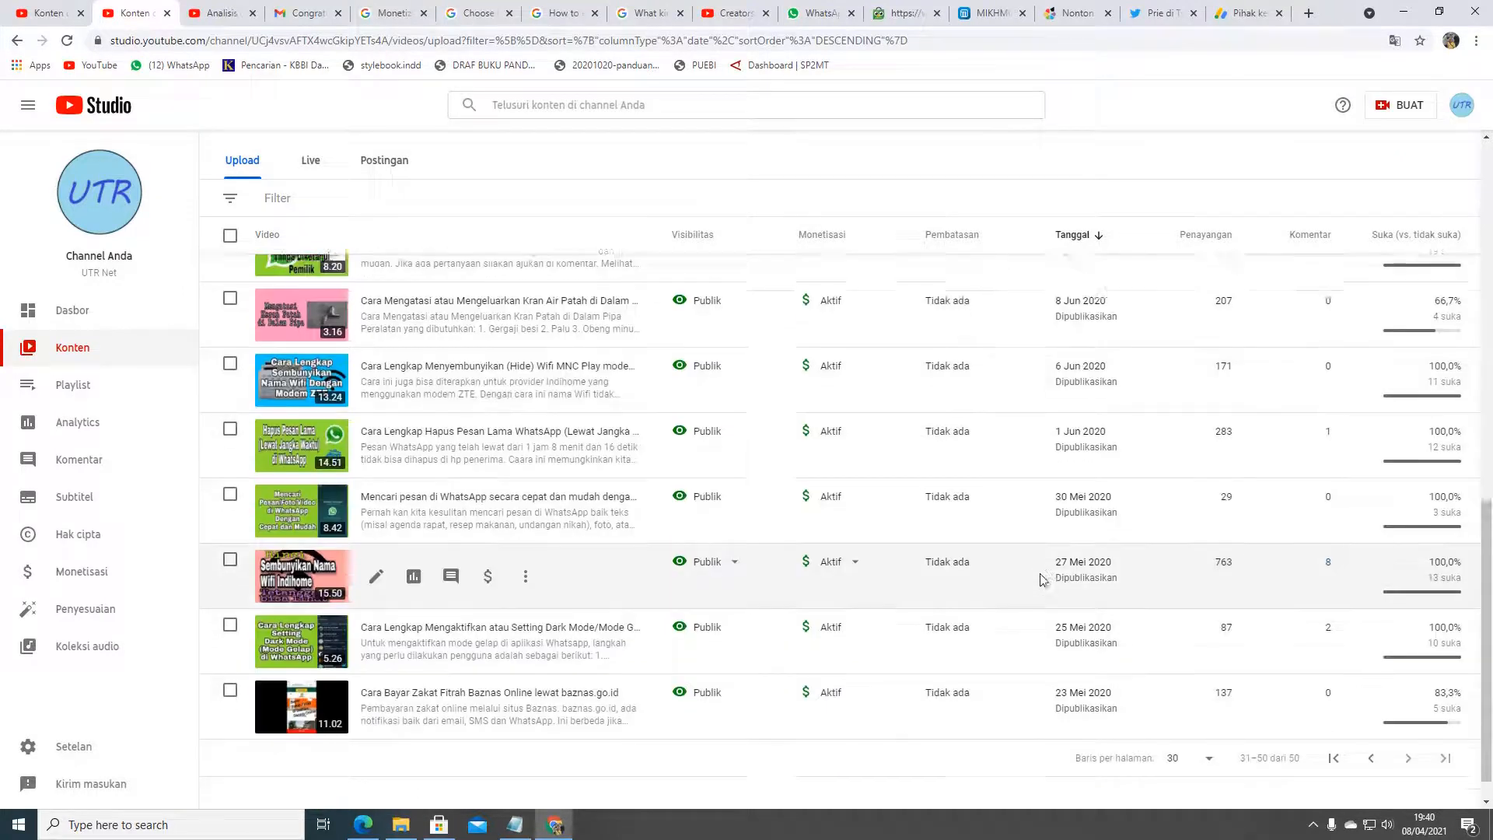
pyautogui.scroll(-1, 1043, 580)
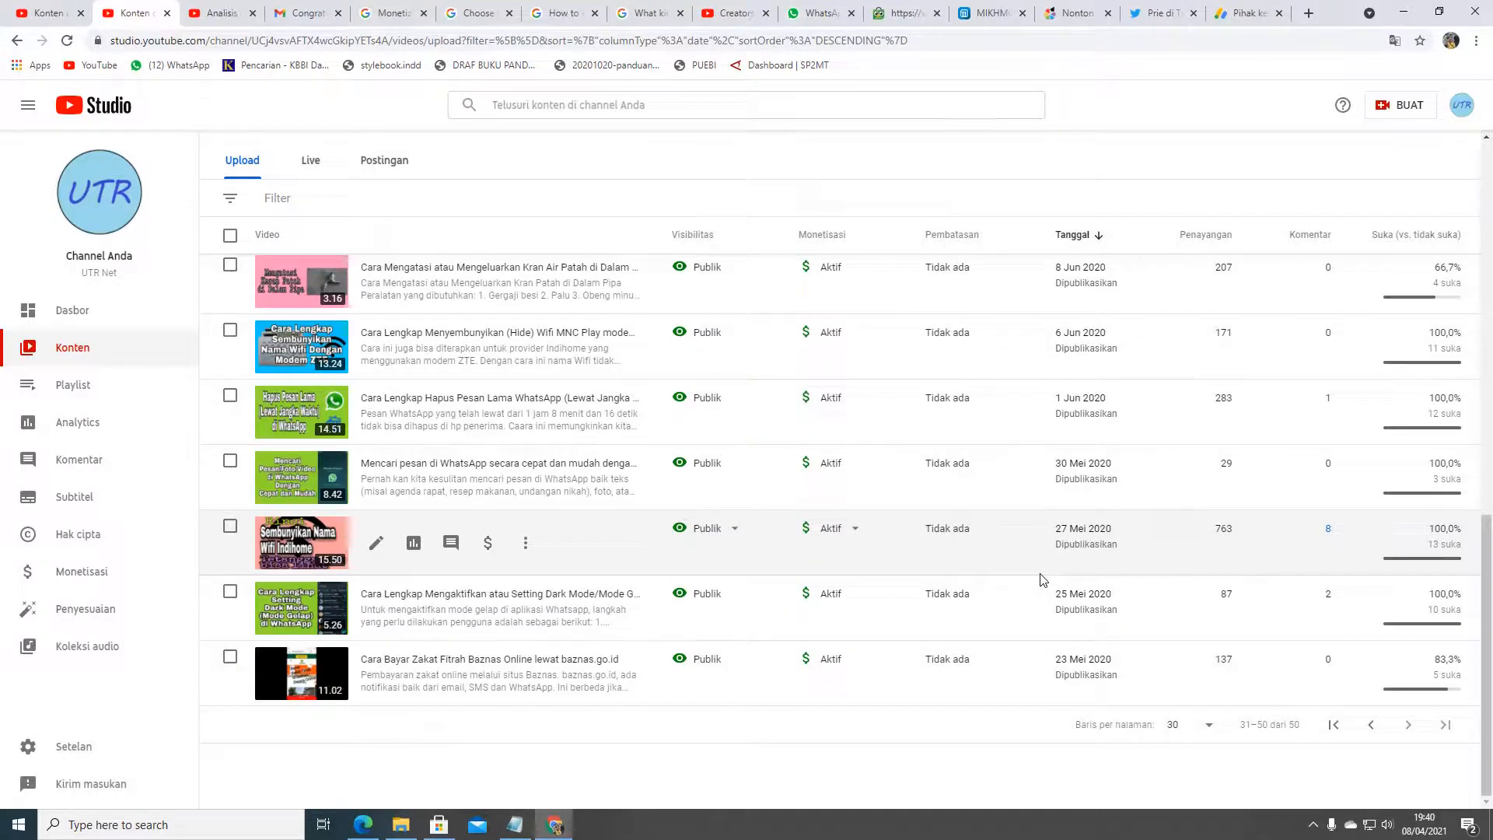
pyautogui.scroll(8, 1043, 580)
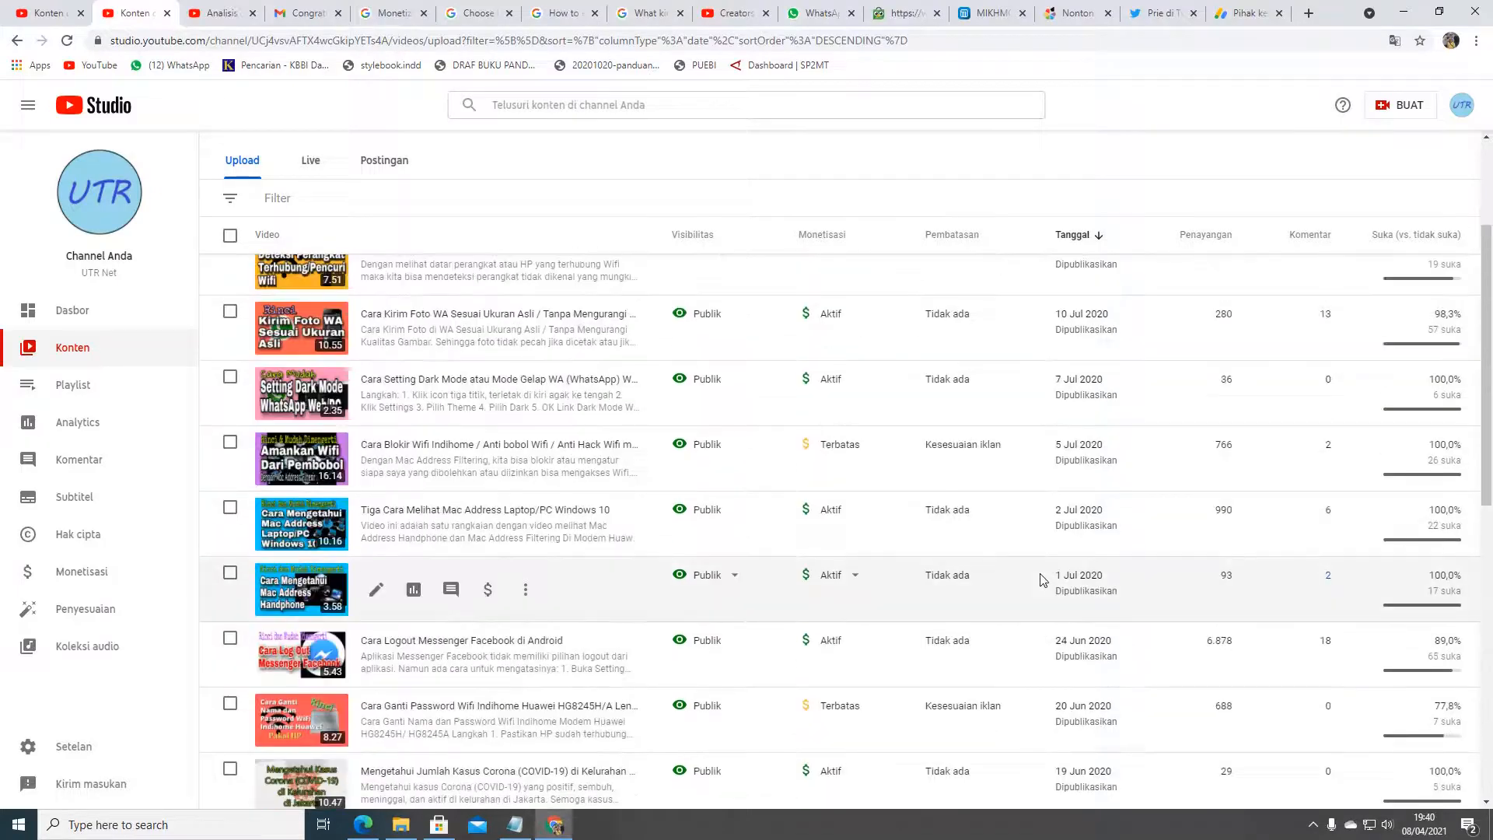
pyautogui.scroll(3, 1043, 580)
pyautogui.scroll(-4, 1197, 568)
pyautogui.scroll(3, 1202, 570)
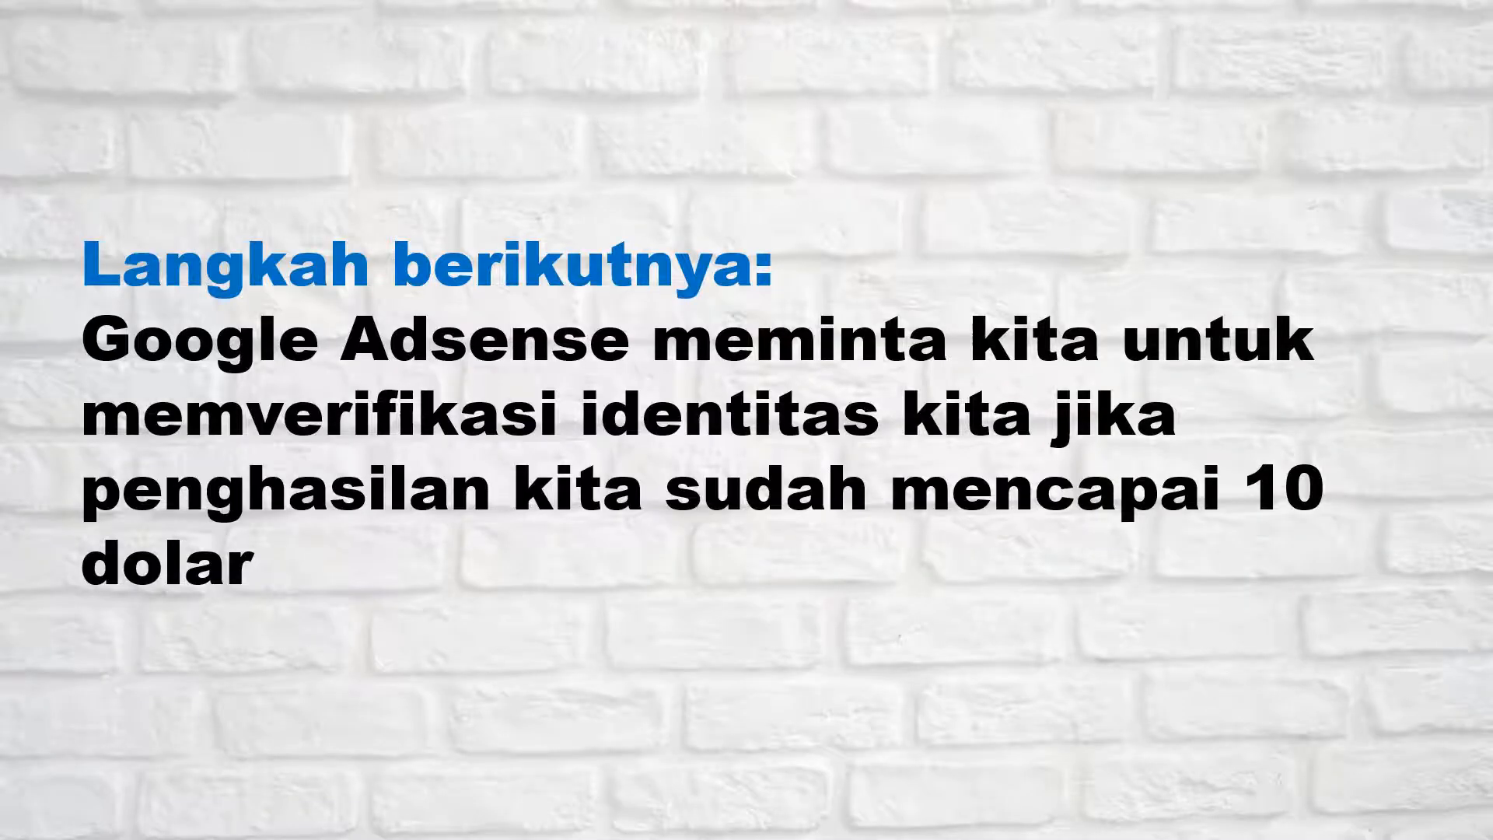